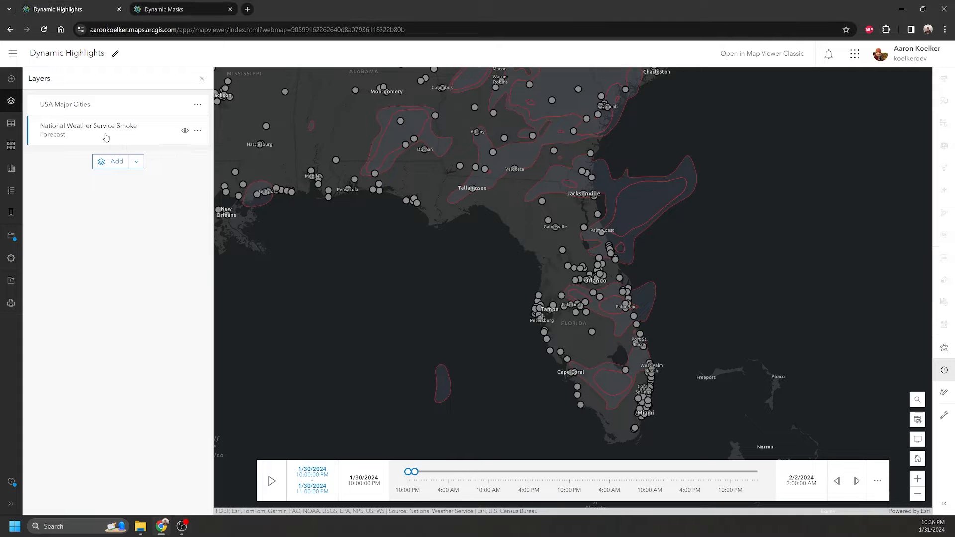
# Step: Examine the symbol style of the National Weather Service Smoke Forecast layer, including fill transparency and outline, and return to the time slider
pyautogui.click(106, 136)
pyautogui.click(127, 135)
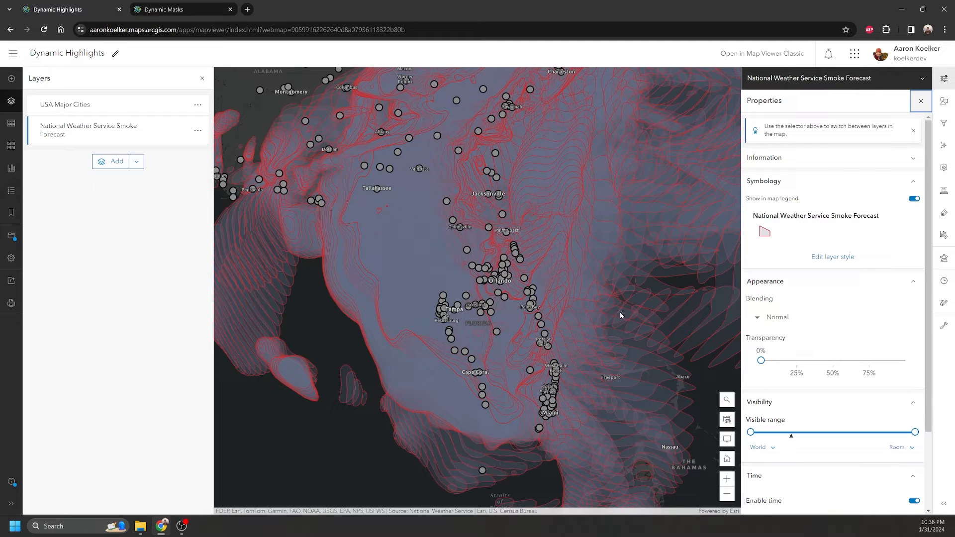
pyautogui.click(944, 101)
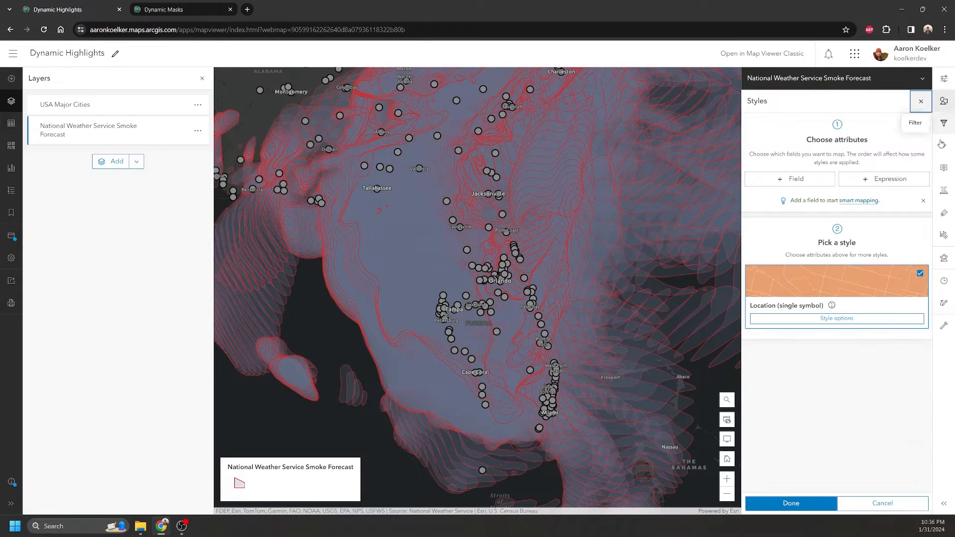
pyautogui.click(855, 322)
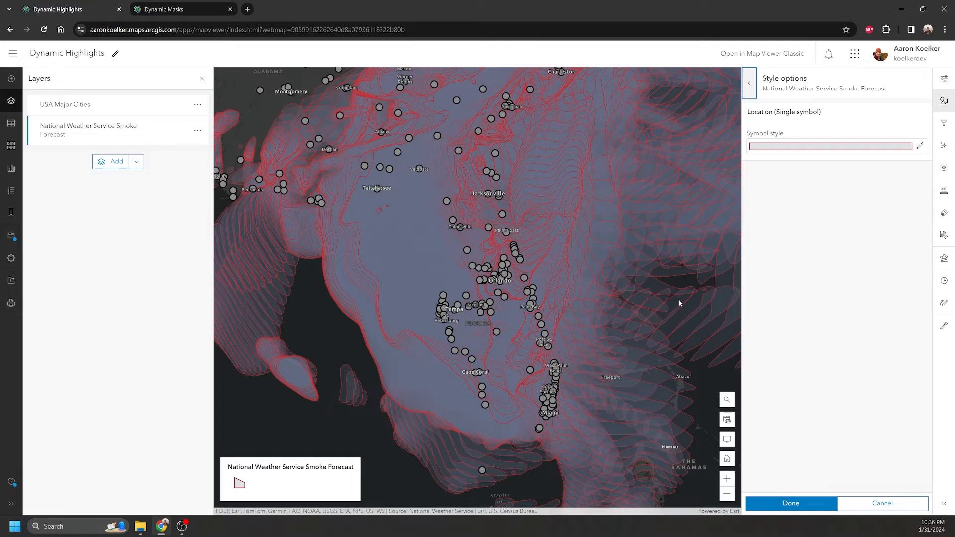
pyautogui.click(805, 148)
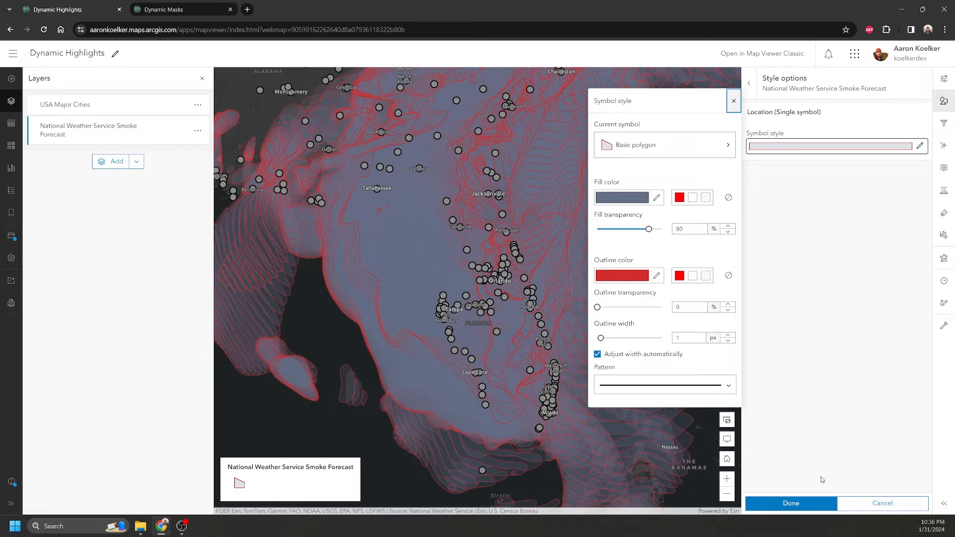
pyautogui.click(792, 503)
pyautogui.click(947, 281)
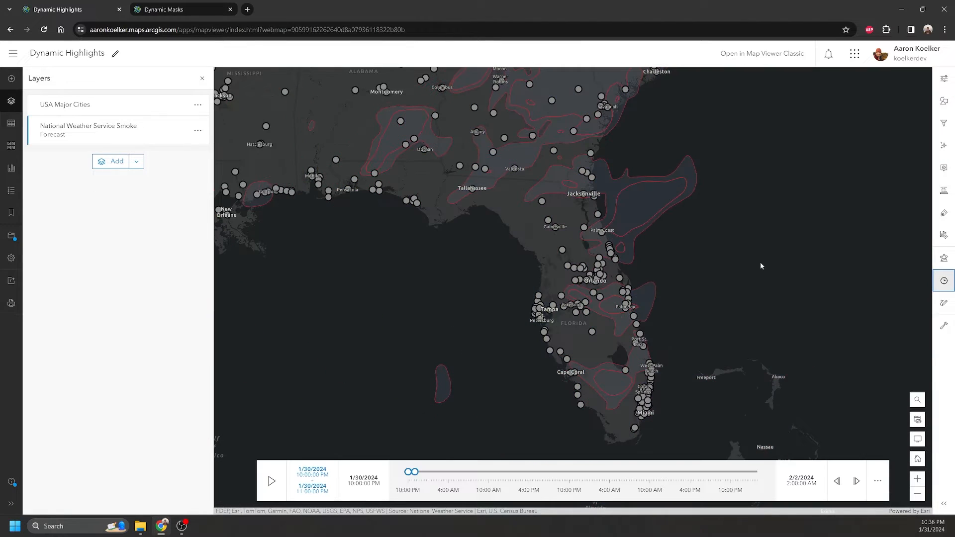
# Step: Duplicate the National Weather Service Smoke Forecast layer and the USA Major Cities layer
pyautogui.click(197, 131)
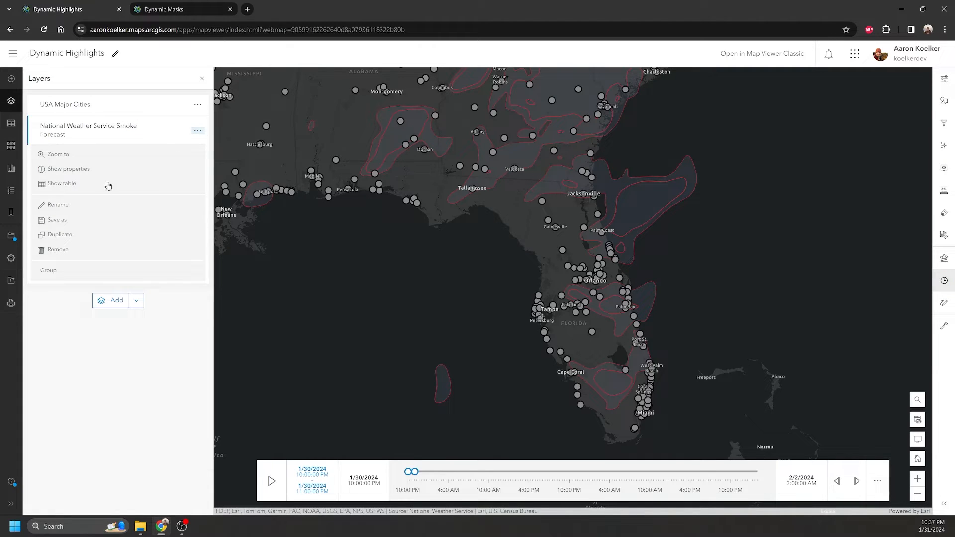
pyautogui.click(60, 235)
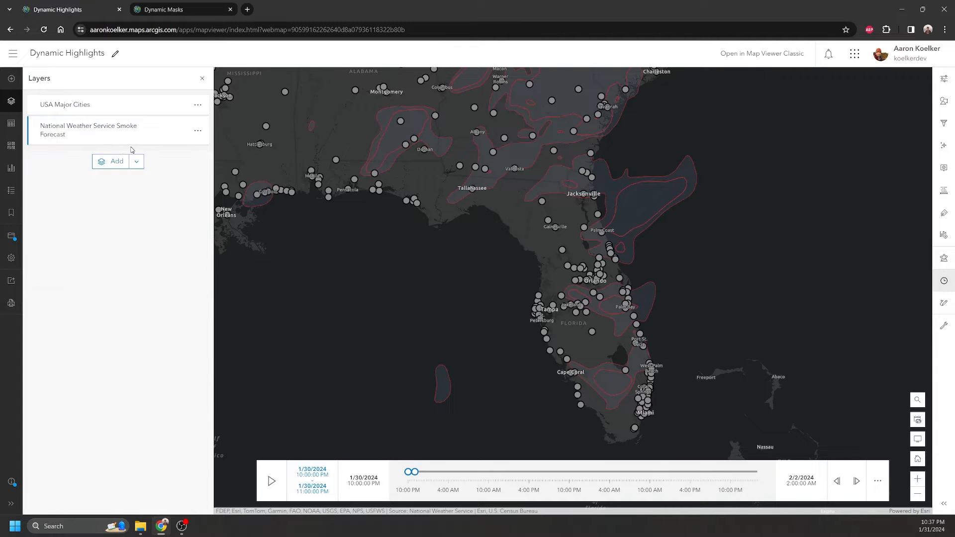
pyautogui.click(198, 106)
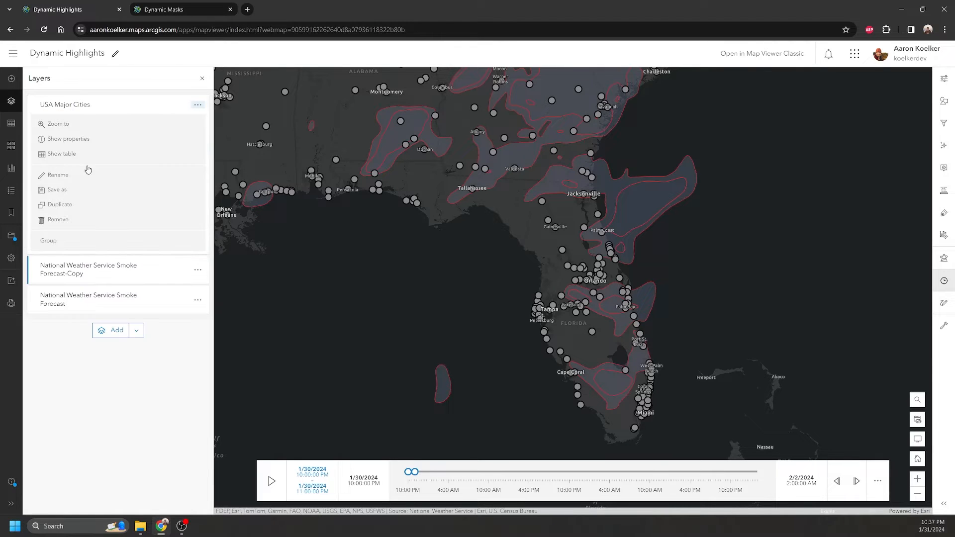
pyautogui.click(74, 208)
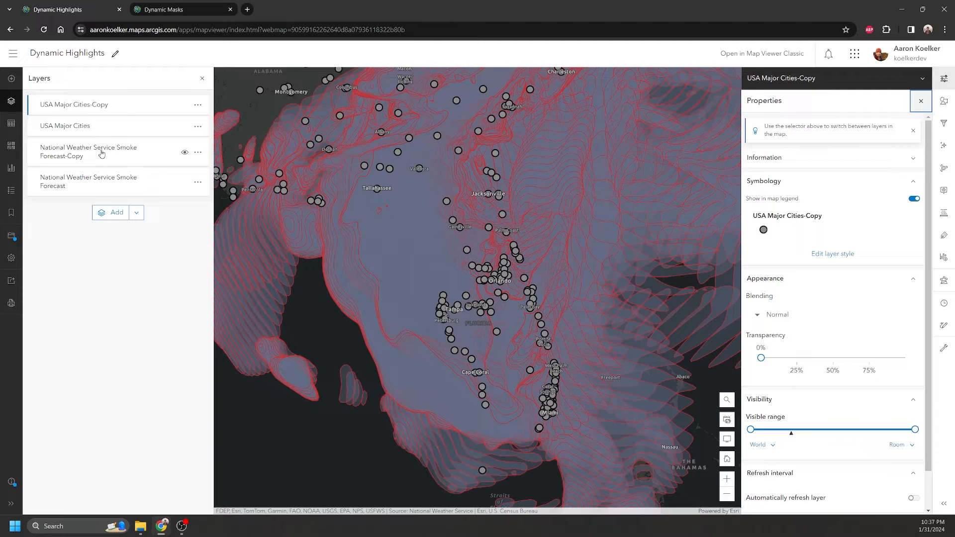
# Step: Move the smoke forecast copy above the other layers, group it, and place the USA Major Cities copy beneath it inside the group
pyautogui.moveTo(101, 154); pyautogui.dragTo(102, 106)
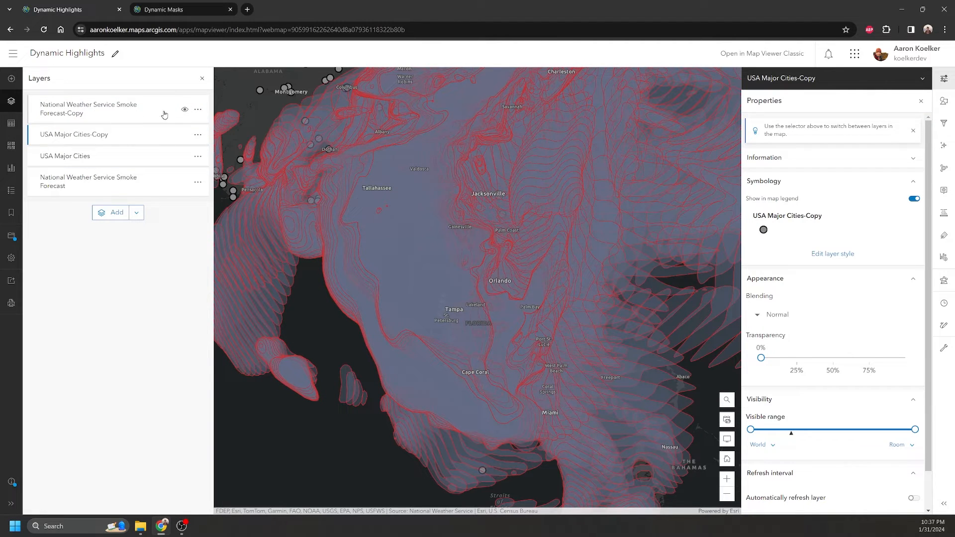
pyautogui.click(198, 110)
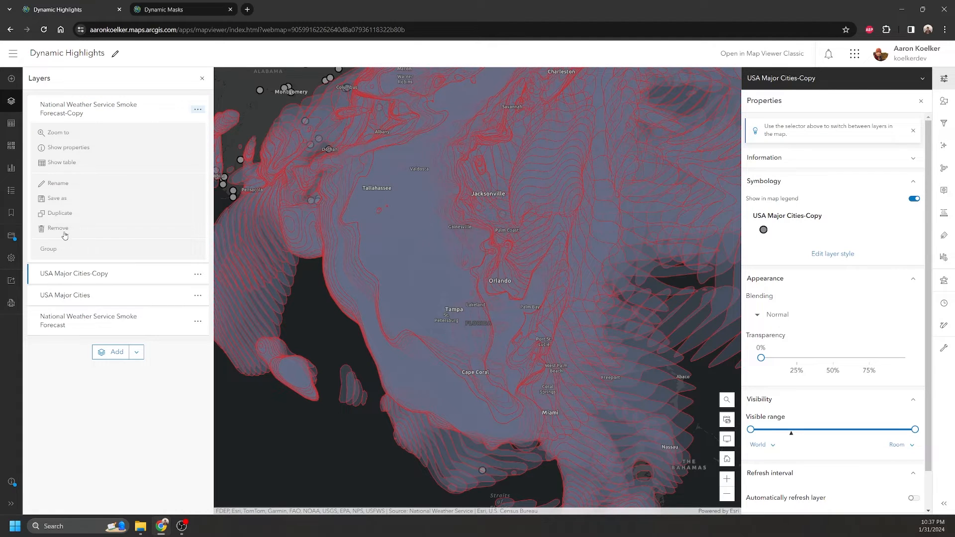
pyautogui.click(59, 249)
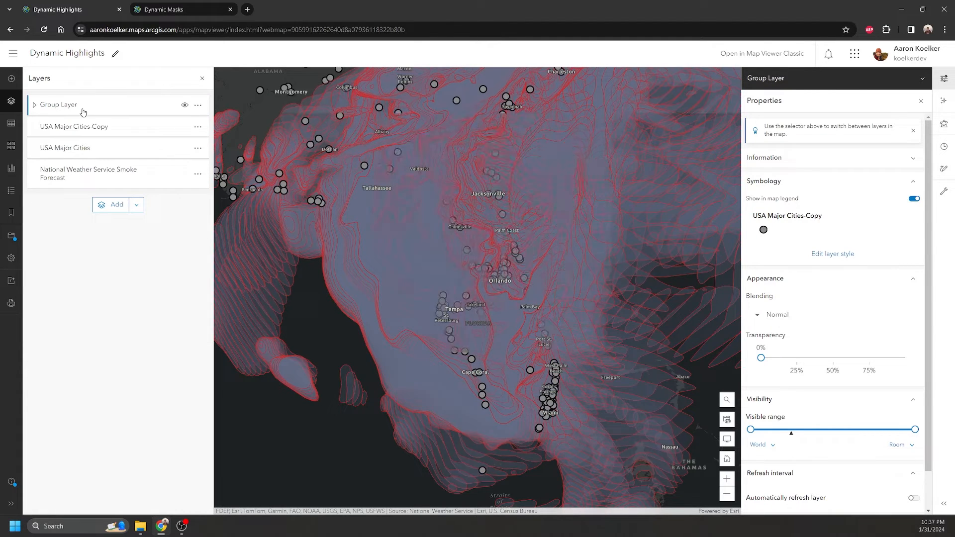
pyautogui.click(34, 105)
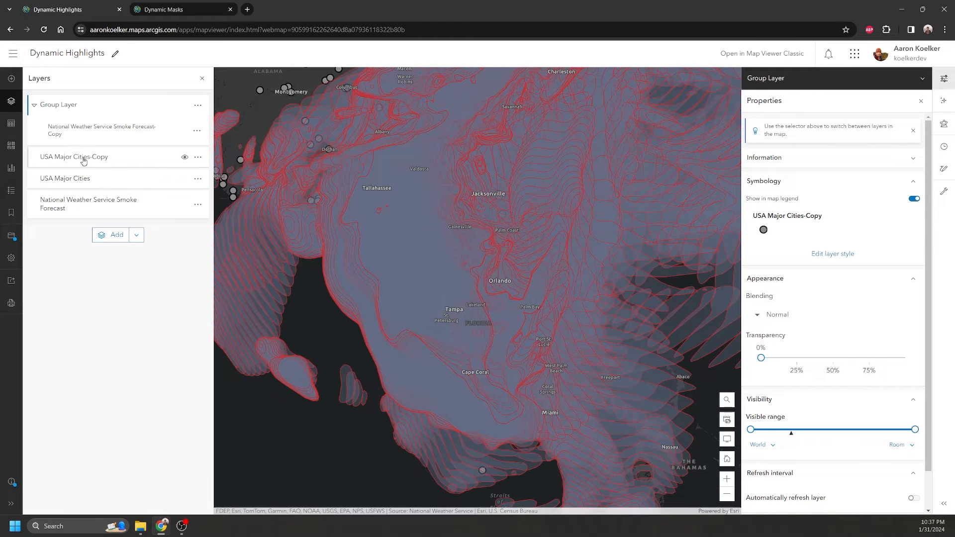
pyautogui.moveTo(81, 157)
pyautogui.mouseDown()
pyautogui.moveTo(83, 134)
pyautogui.moveTo(84, 149)
pyautogui.mouseUp()
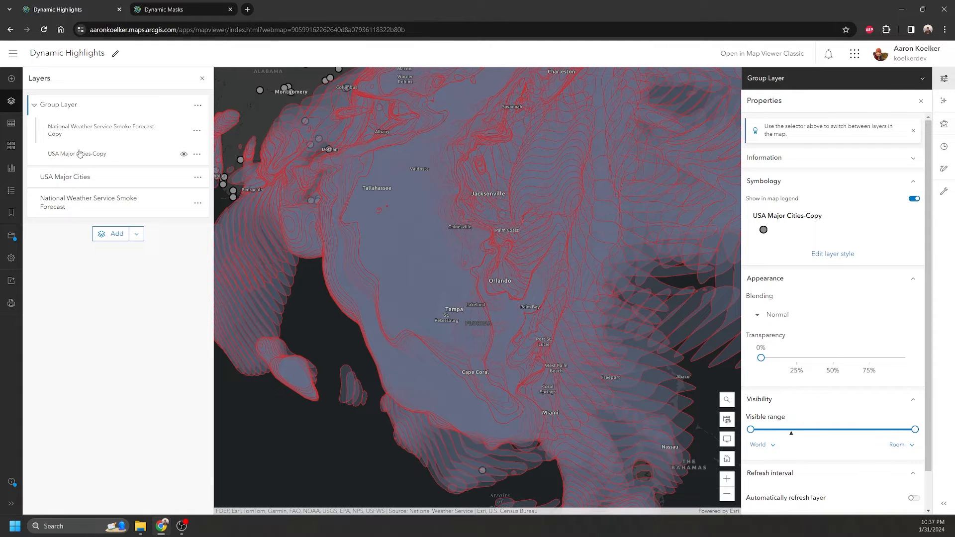
# Step: Rename the USA Major Cities copy in the group as Cities
pyautogui.click(197, 155)
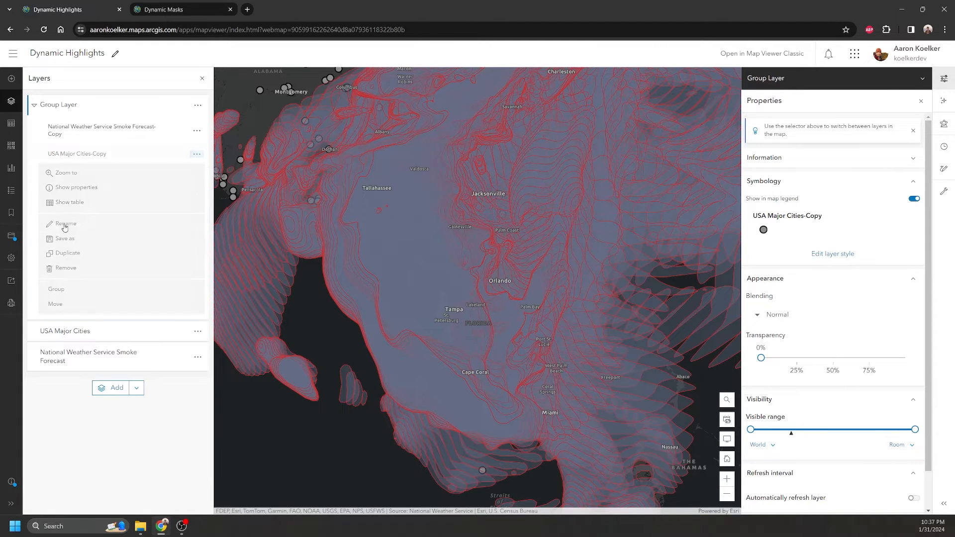
pyautogui.click(65, 224)
pyautogui.moveTo(115, 192); pyautogui.dragTo(14, 192)
pyautogui.write('Cities')
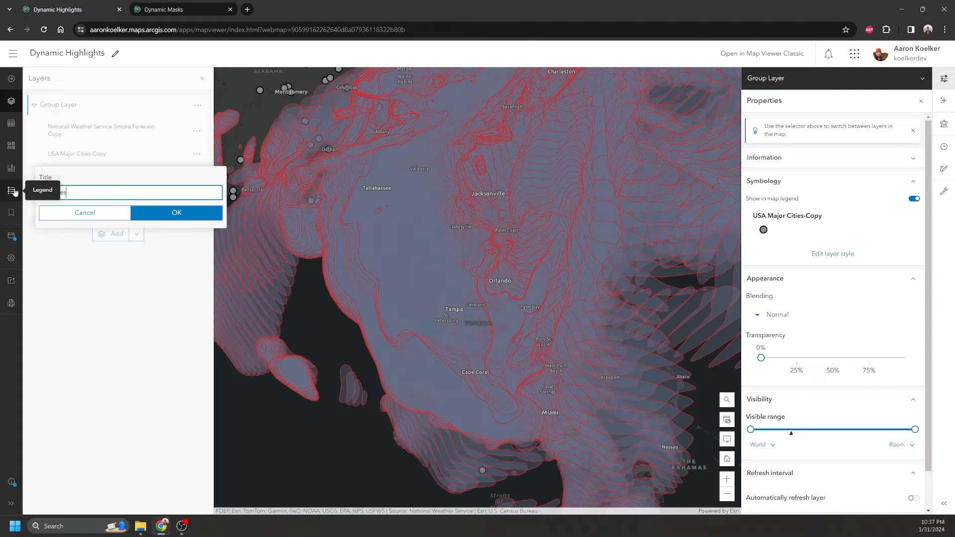
pyautogui.press('Return')
# Step: Rename the National Weather Service Smoke Forecast copy in the group as Smoke
pyautogui.click(81, 204)
pyautogui.moveTo(192, 173); pyautogui.dragTo(25, 172)
pyautogui.write('Smoke')
pyautogui.press('Return')
# Step: Rename the group layer as Highlights
pyautogui.click(198, 105)
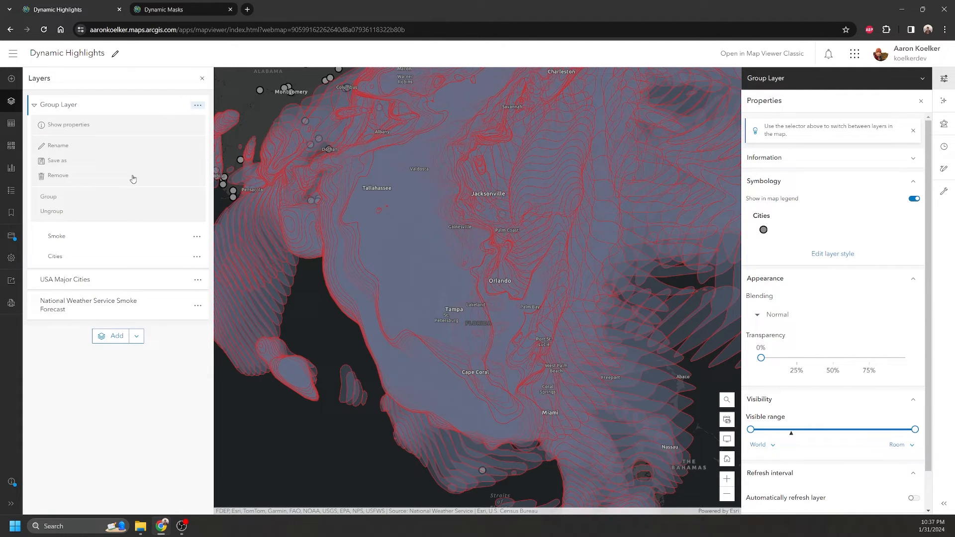
pyautogui.click(58, 146)
pyautogui.moveTo(75, 145); pyautogui.dragTo(34, 145)
pyautogui.write('Highlights')
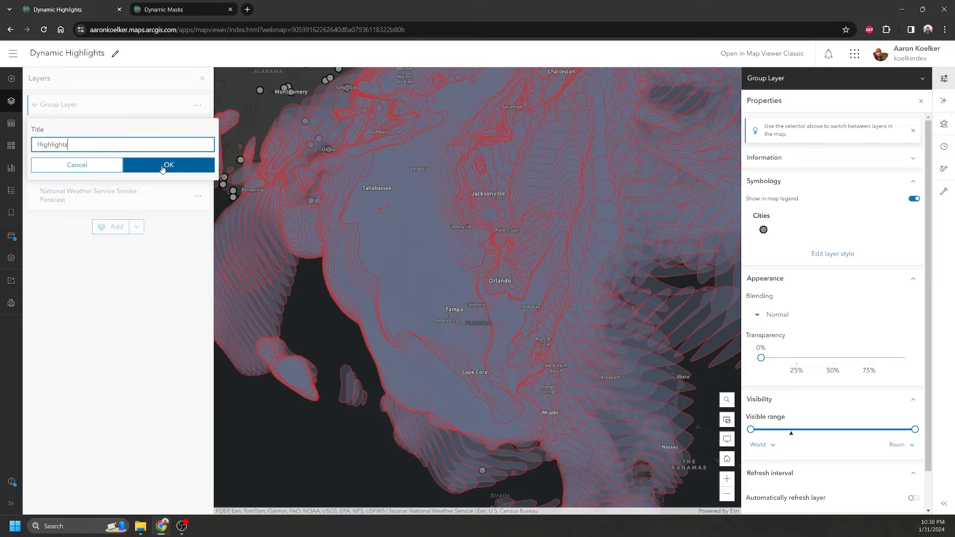
pyautogui.press('Return')
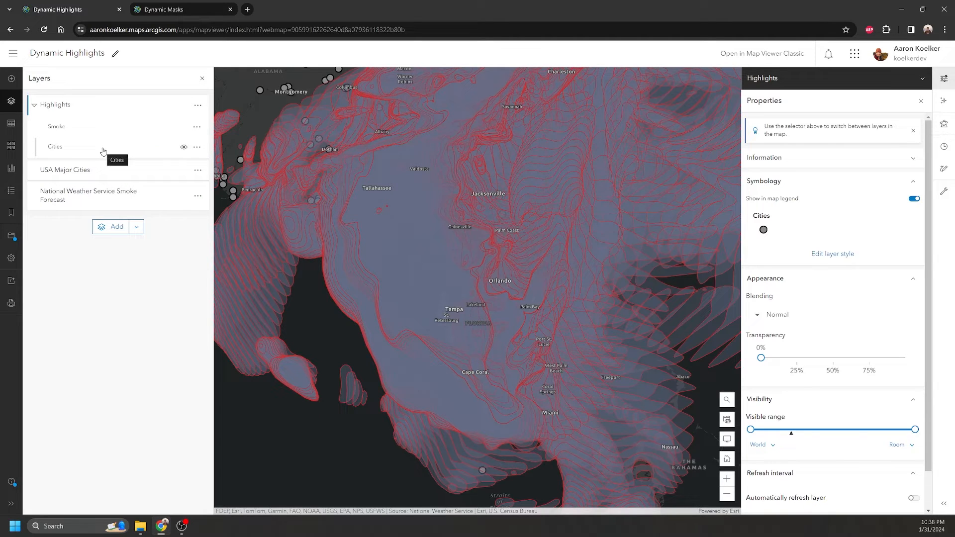
# Step: Restyle the point symbol of the Cities layer in the Highlights group with a red outline 4 px wide
pyautogui.click(81, 150)
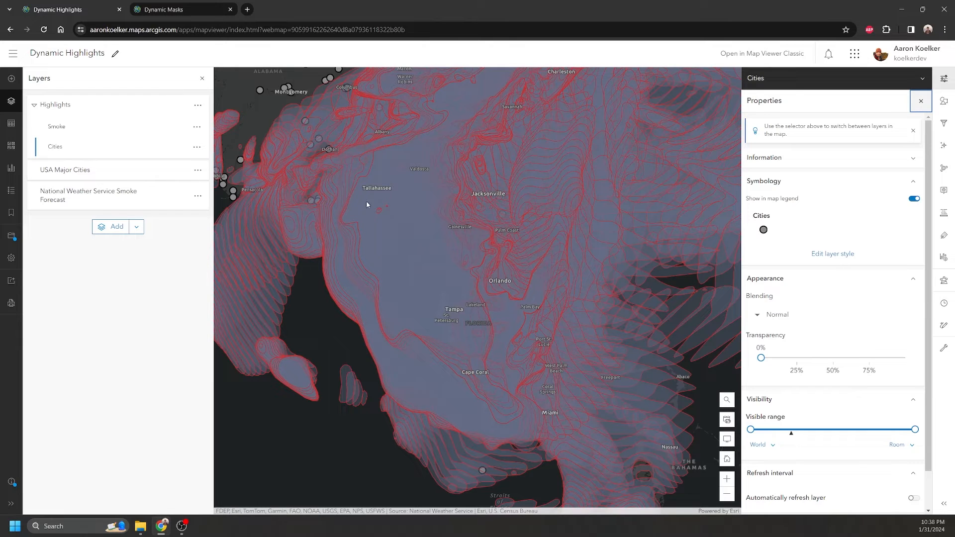
pyautogui.click(945, 102)
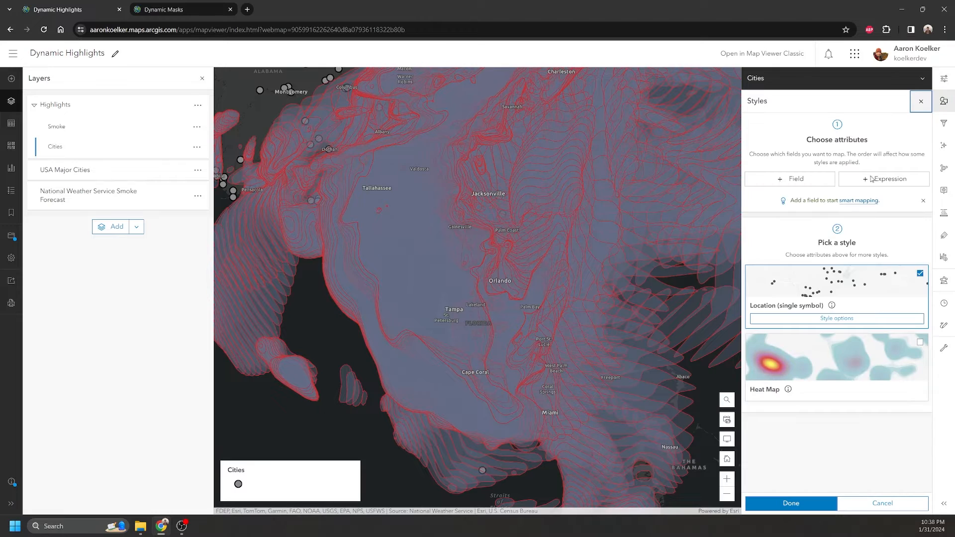
pyautogui.click(817, 319)
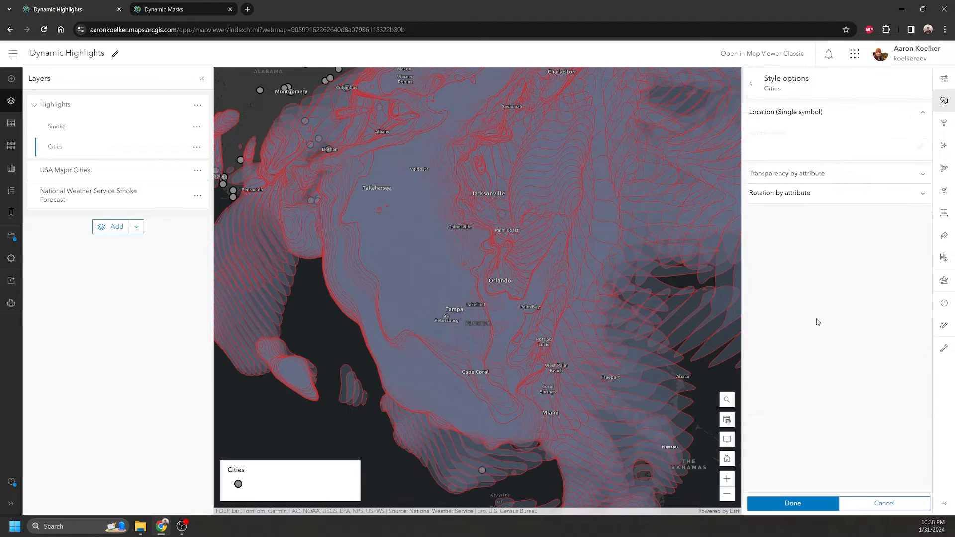
pyautogui.click(754, 147)
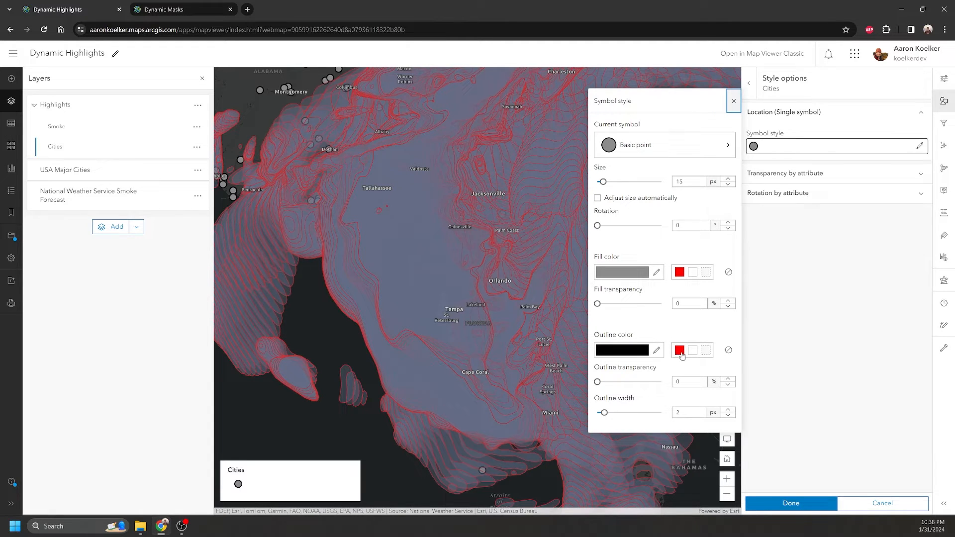
pyautogui.click(680, 352)
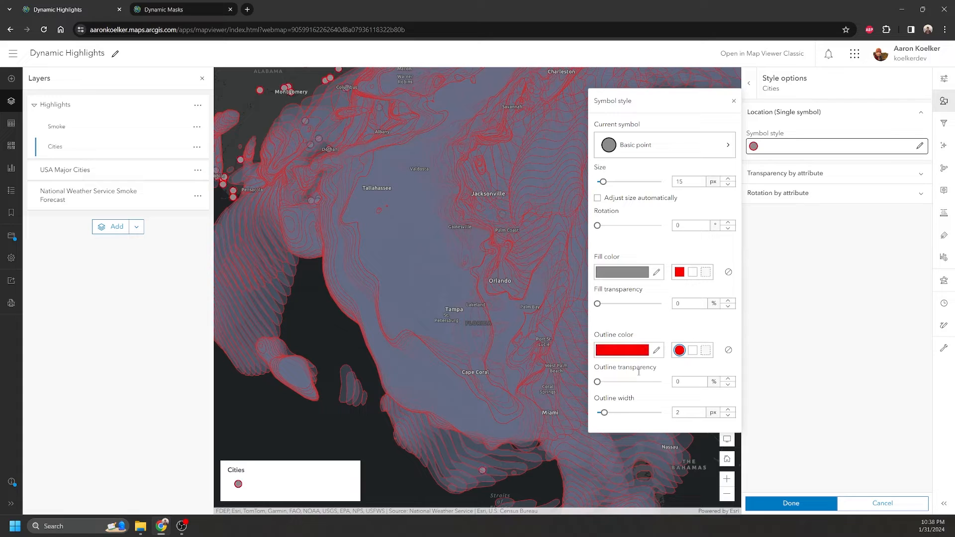
pyautogui.click(729, 410)
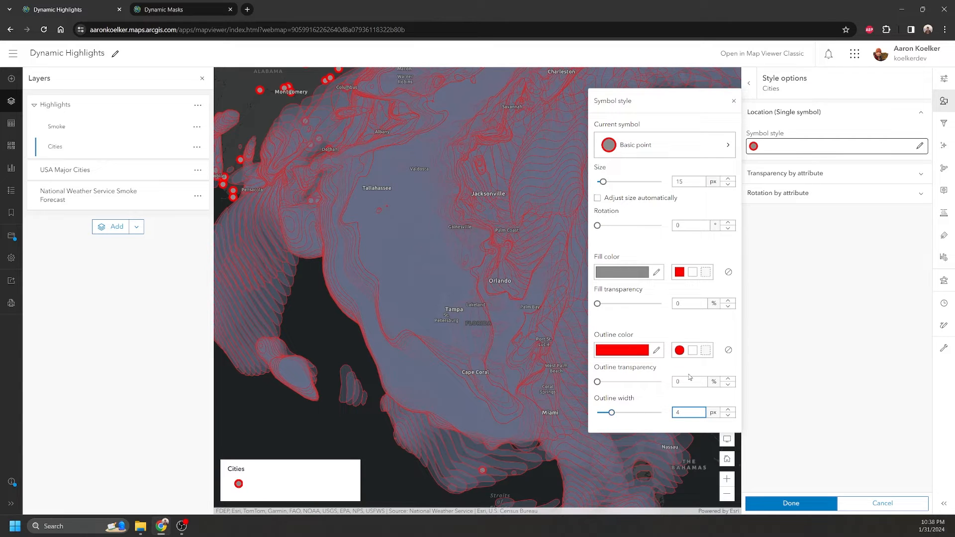
pyautogui.click(779, 504)
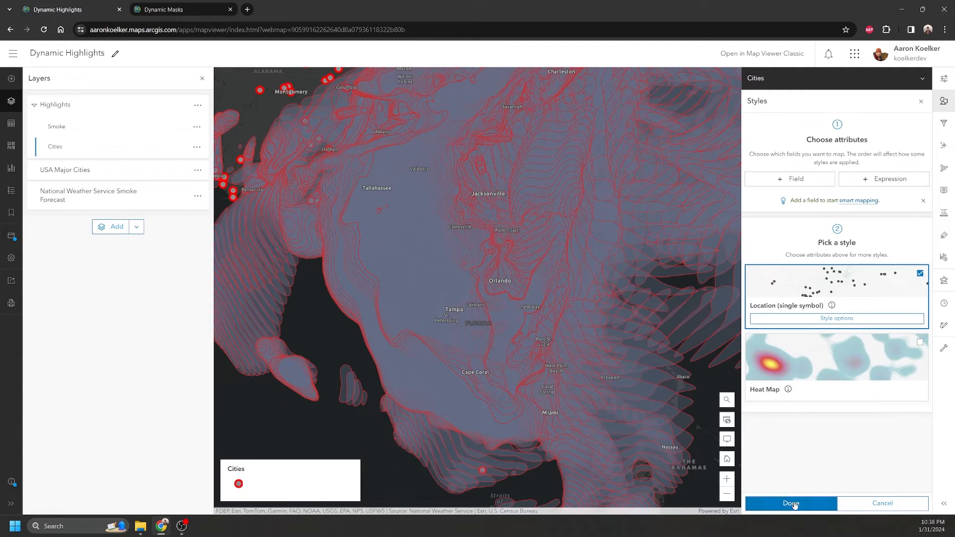
pyautogui.click(792, 503)
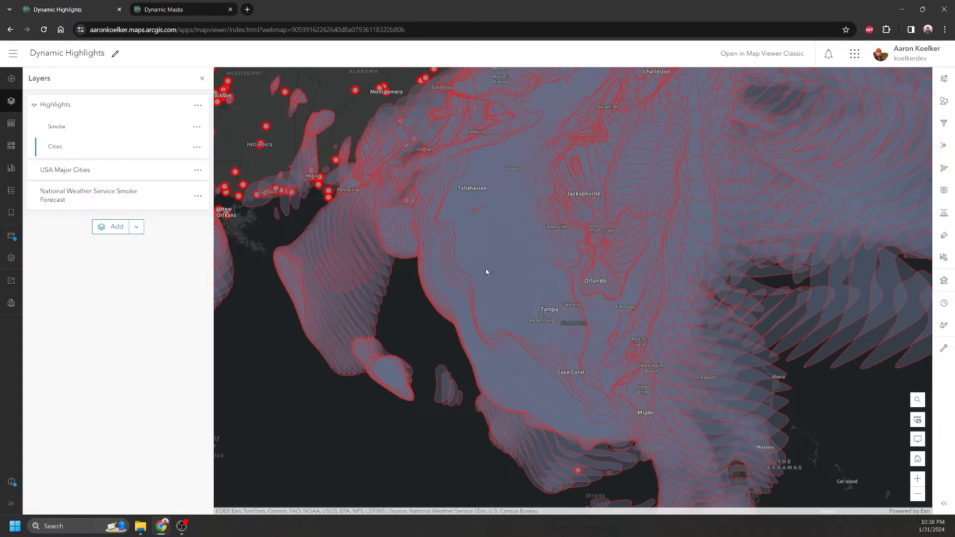
# Step: Set the blending of the Smoke layer in the Highlights group to Destination In and bring back the time slider
pyautogui.click(97, 127)
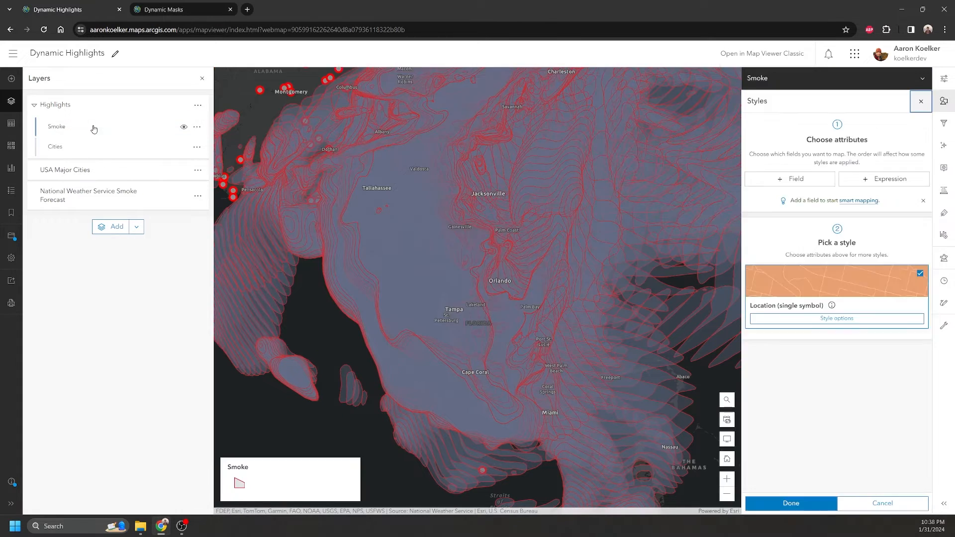
pyautogui.click(942, 83)
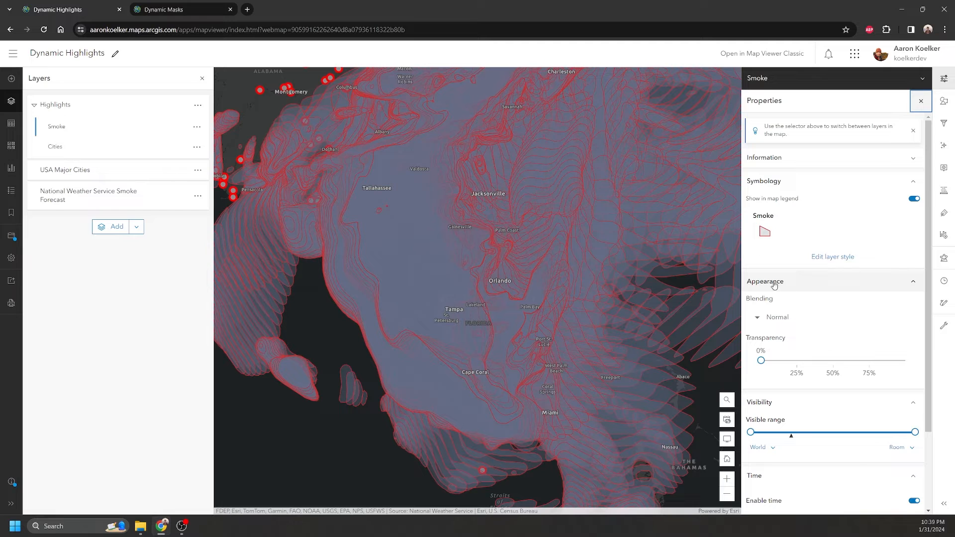
pyautogui.click(760, 322)
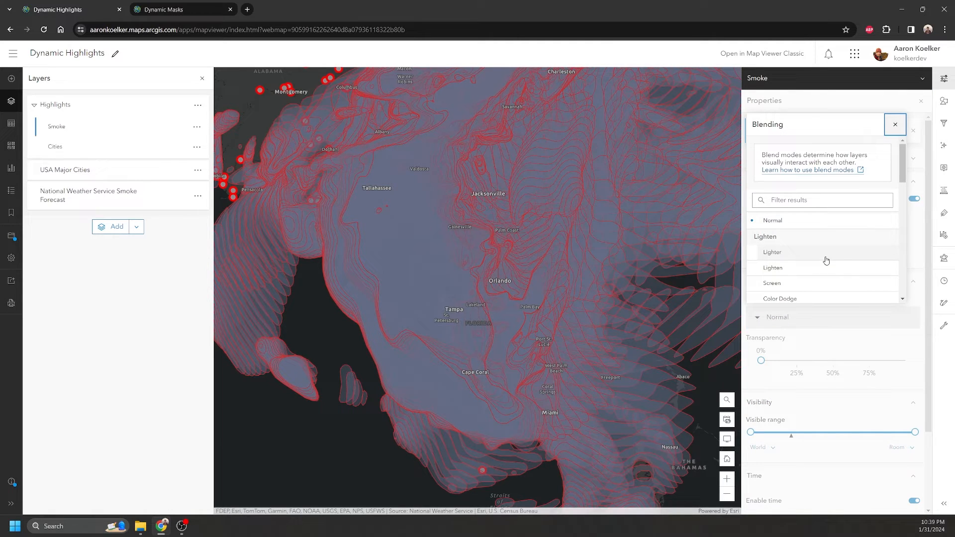
pyautogui.moveTo(901, 164); pyautogui.dragTo(895, 227)
pyautogui.scroll(-1, 855, 246)
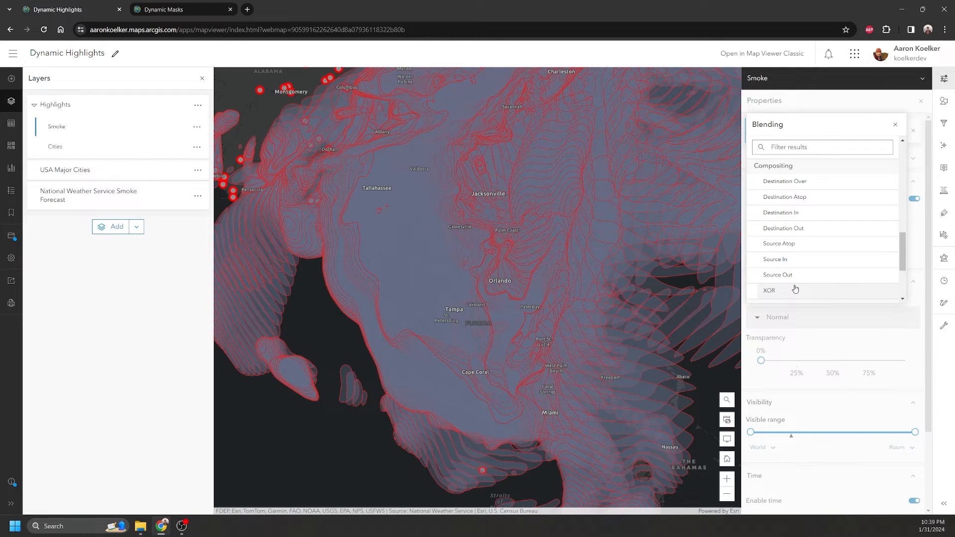
pyautogui.click(800, 217)
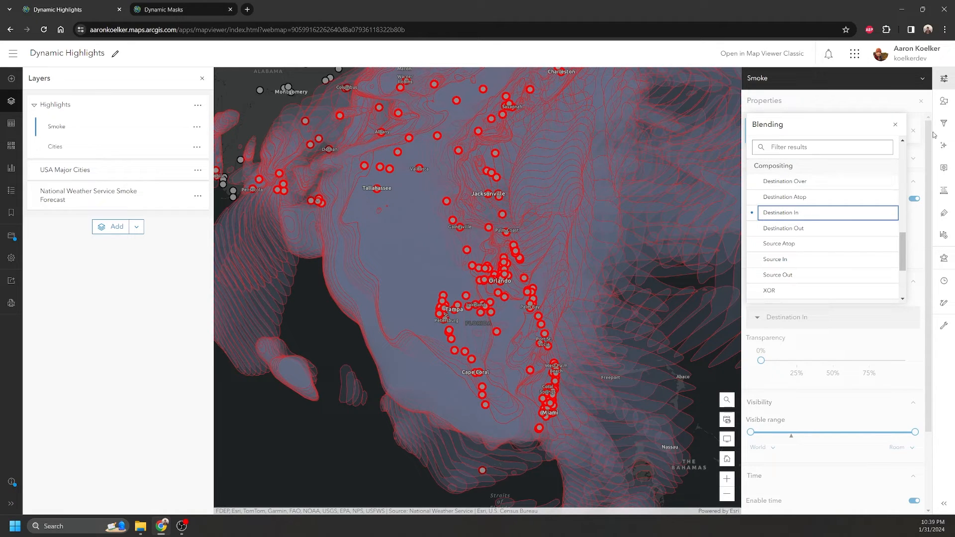
pyautogui.click(901, 126)
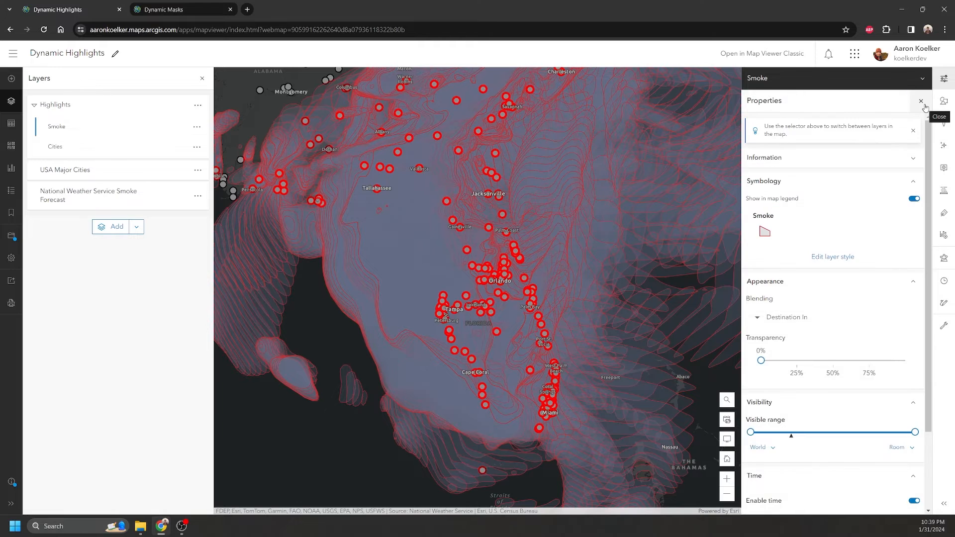
pyautogui.click(921, 101)
pyautogui.click(949, 286)
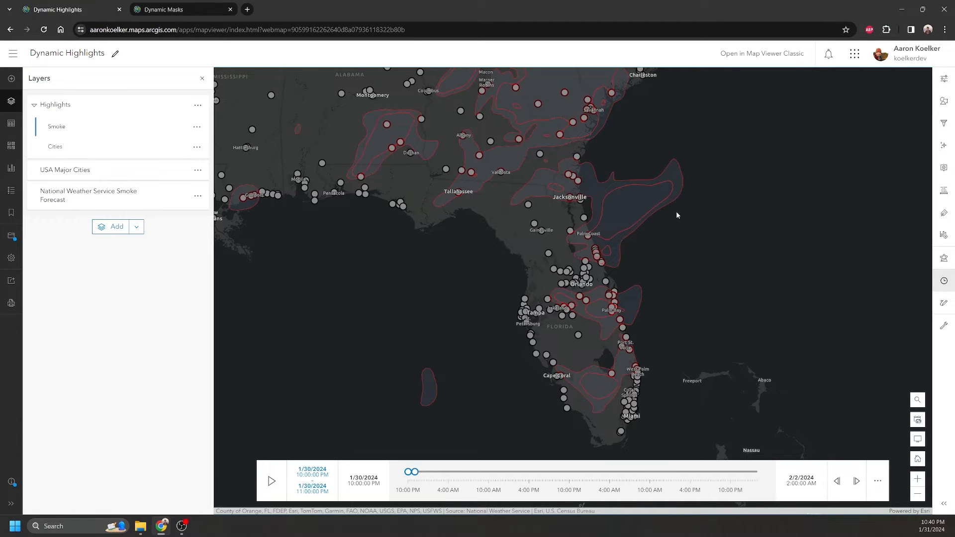
# Step: Set the fill transparency of the Smoke layer in the Highlights group to 0% and keep the style change
pyautogui.click(950, 106)
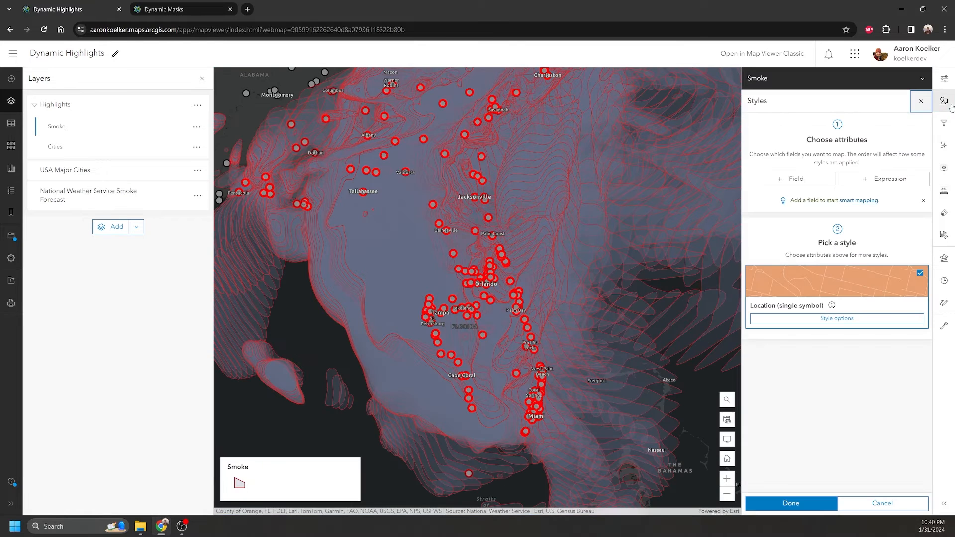
pyautogui.click(826, 318)
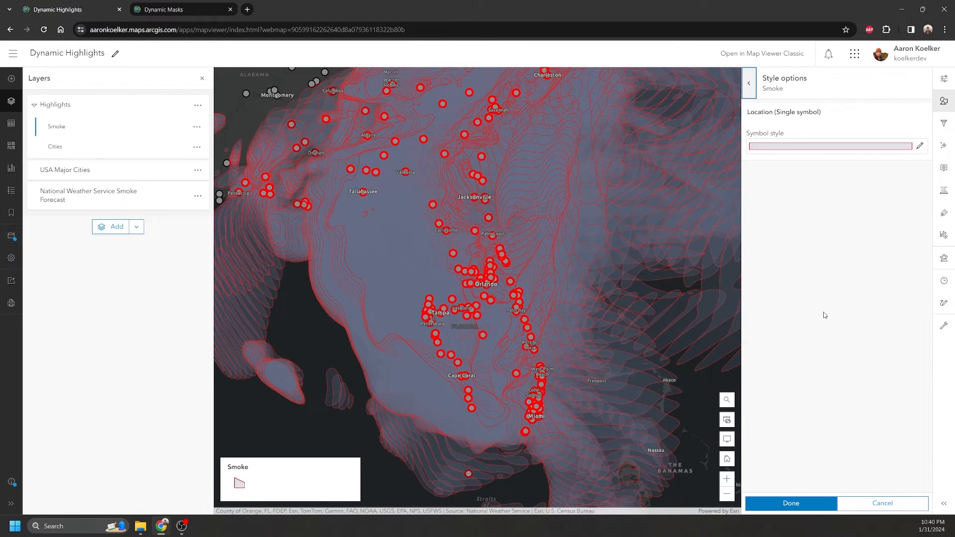
pyautogui.click(817, 152)
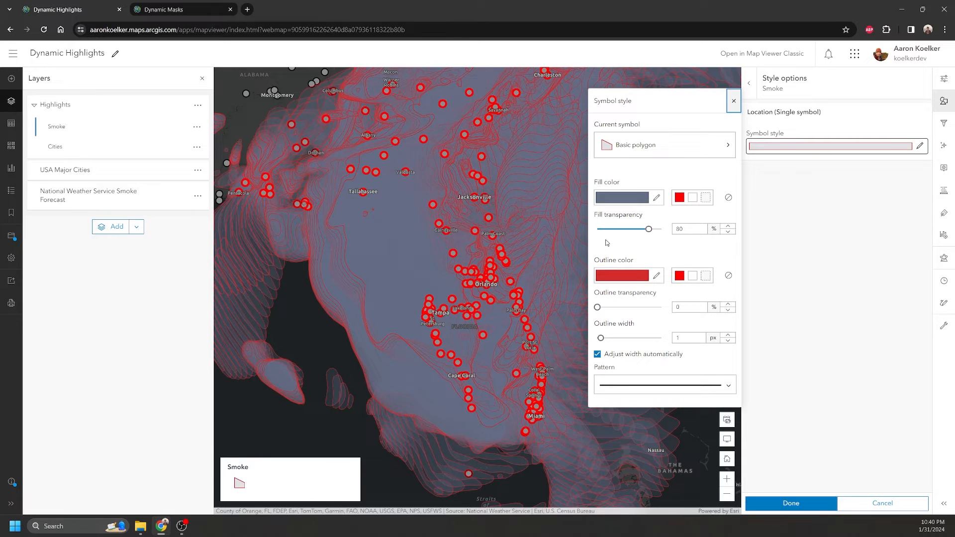
pyautogui.moveTo(649, 229); pyautogui.dragTo(673, 231)
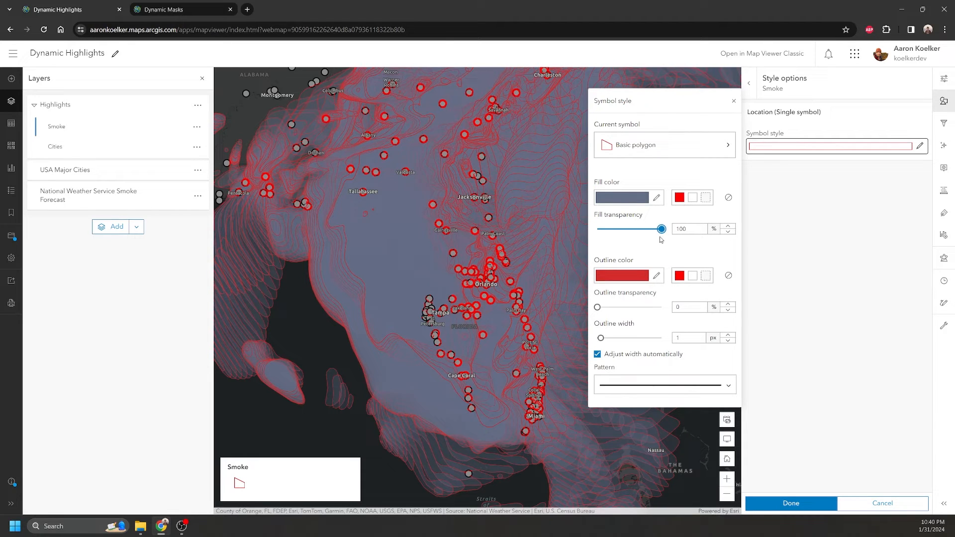
pyautogui.moveTo(661, 230); pyautogui.dragTo(585, 235)
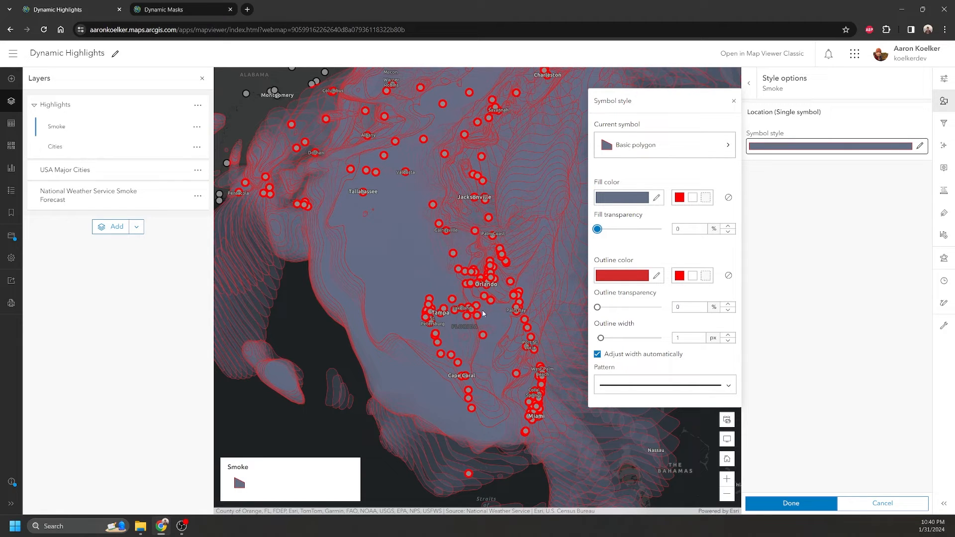
pyautogui.click(774, 504)
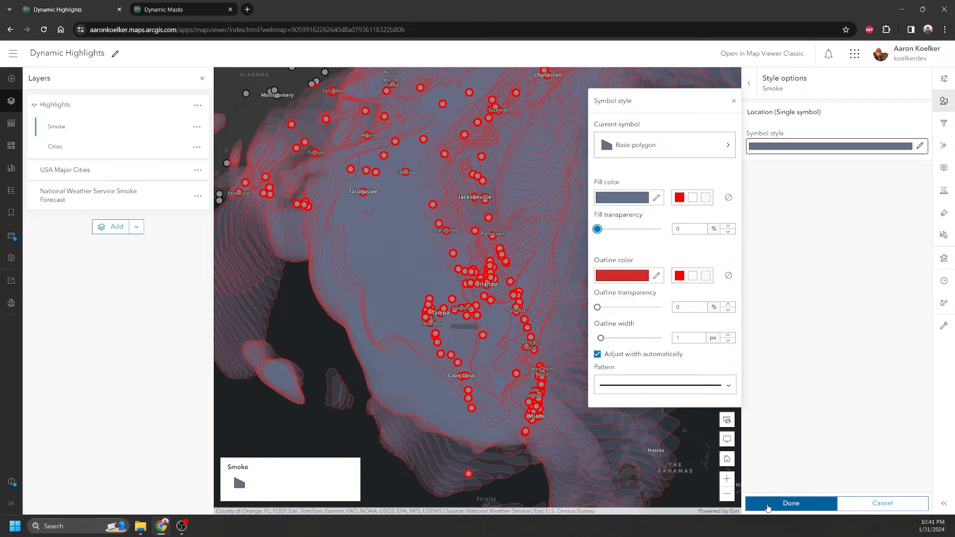
pyautogui.click(800, 504)
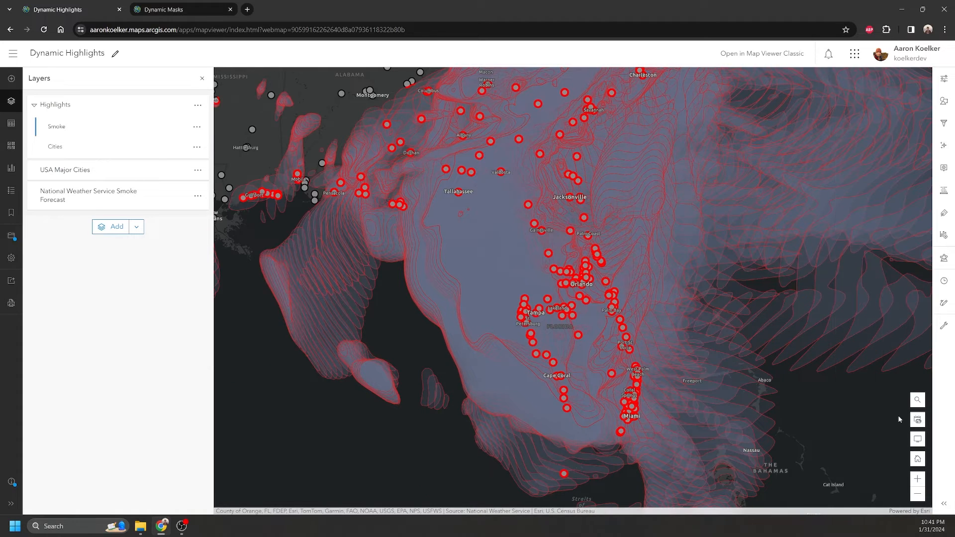
# Step: Bring back the time slider and advance it hour by hour to the last forecast interval, examining which cities are highlighted
pyautogui.click(945, 282)
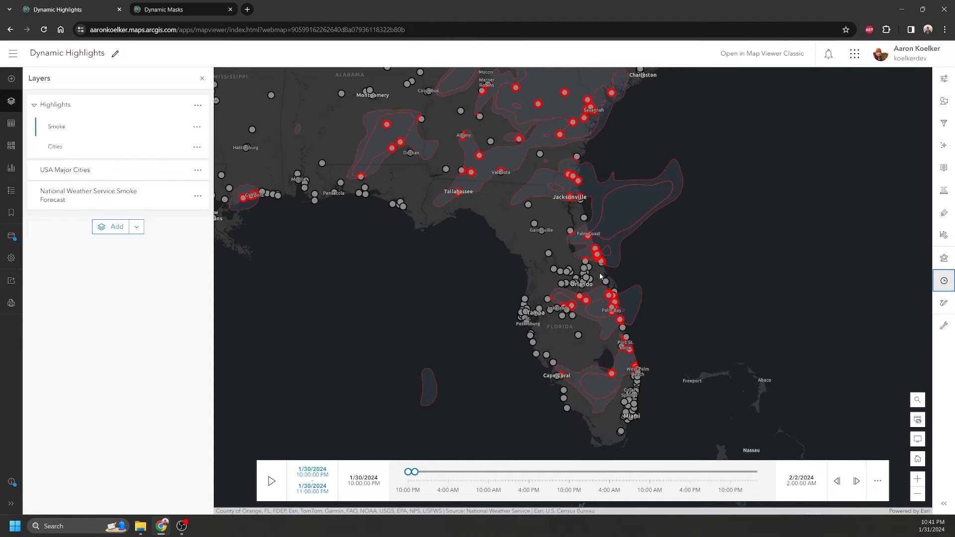
pyautogui.click(857, 481)
pyautogui.press('Return')
pyautogui.press('Return')
pyautogui.press('Return')
pyautogui.press('Return')
pyautogui.press('Return')
pyautogui.press('Return')
pyautogui.press('Return')
pyautogui.press('Return')
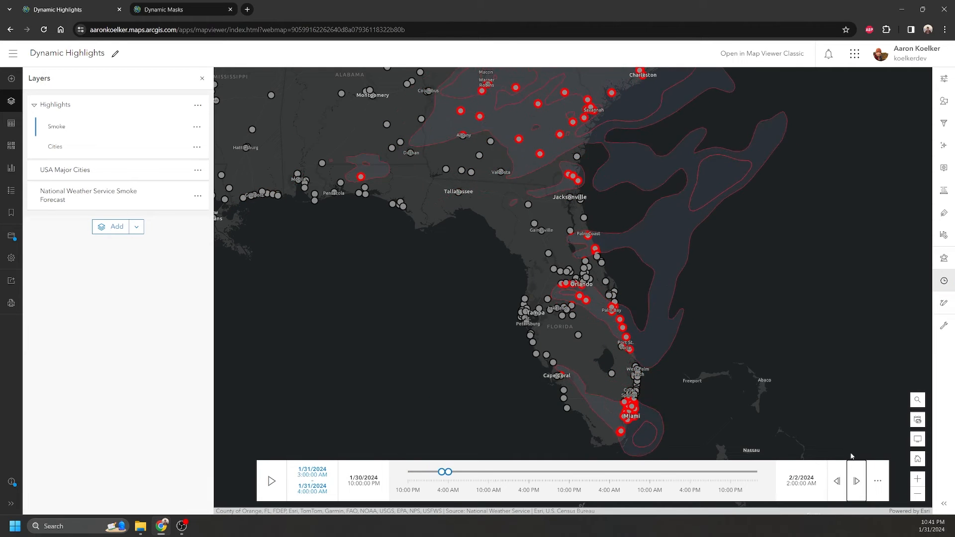
pyautogui.press('Return')
pyautogui.press('Return')
pyautogui.press('Return')
pyautogui.press('Return')
pyautogui.press('Return')
pyautogui.press('Return')
pyautogui.press('Return')
pyautogui.press('Return')
pyautogui.press('Return')
pyautogui.press('Return')
pyautogui.press('Return')
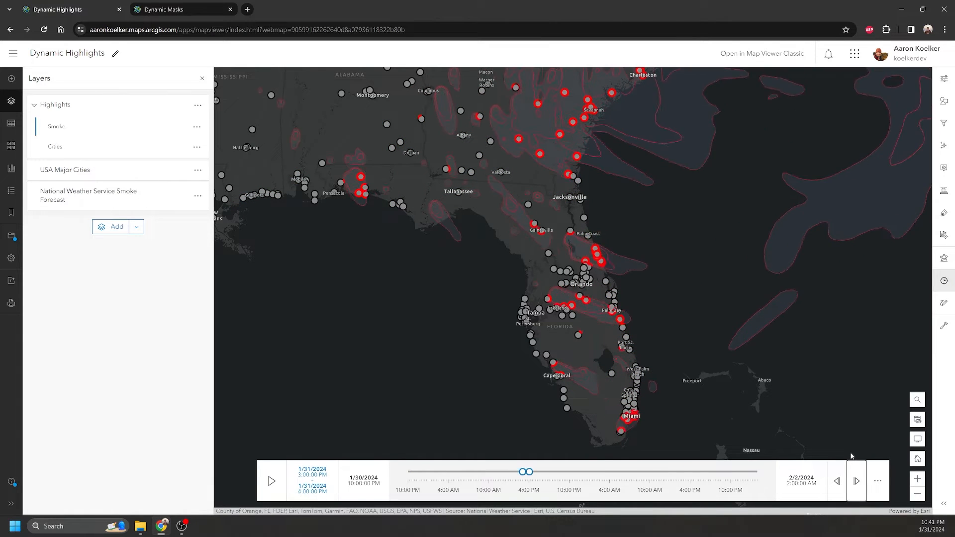
pyautogui.press('Return')
pyautogui.press('Return')
pyautogui.press('Return')
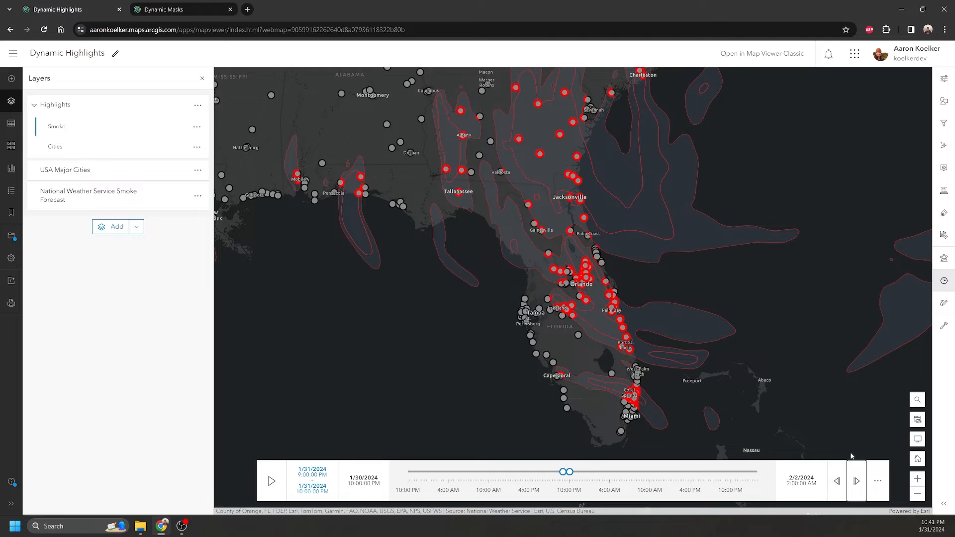
pyautogui.press('Return')
pyautogui.press('Return')
pyautogui.press('Return')
pyautogui.press('Return')
pyautogui.press('Return')
pyautogui.press('Return')
pyautogui.press('Return')
pyautogui.press('Return')
pyautogui.press('Return')
pyautogui.press('Return')
pyautogui.press('Return')
pyautogui.press('Return')
pyautogui.press('Return')
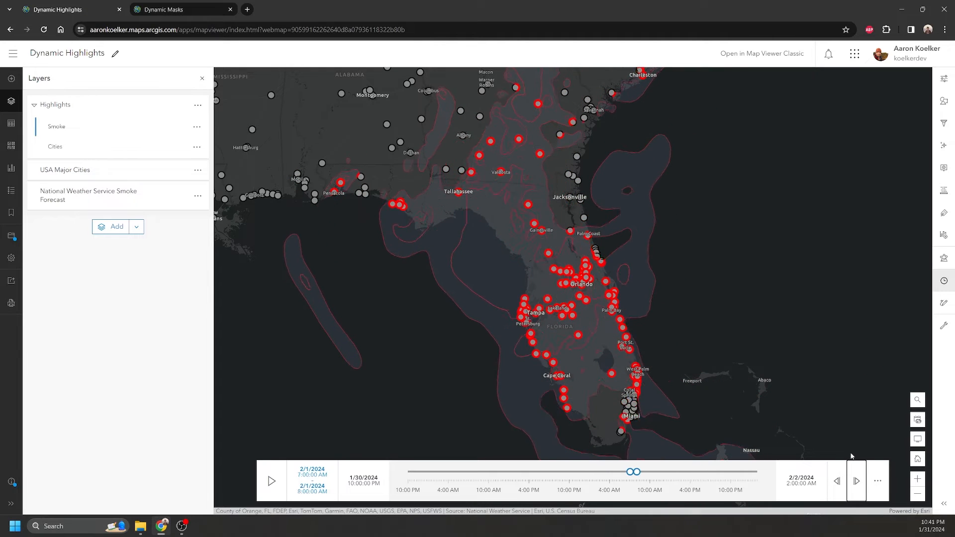
pyautogui.press('Return')
pyautogui.press('Return')
pyautogui.press('Return')
pyautogui.press('Return')
pyautogui.press('Return')
pyautogui.press('Return')
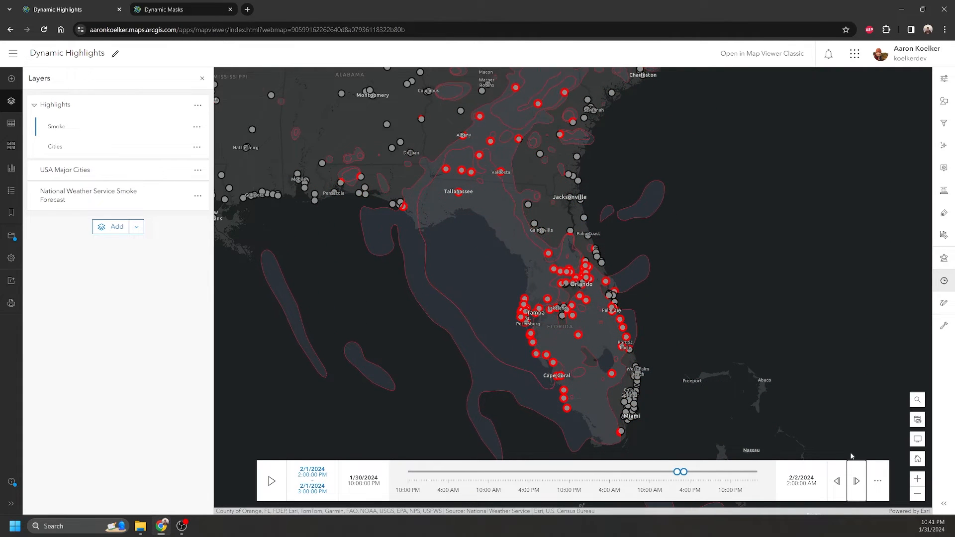
pyautogui.press('Return')
pyautogui.press('Return')
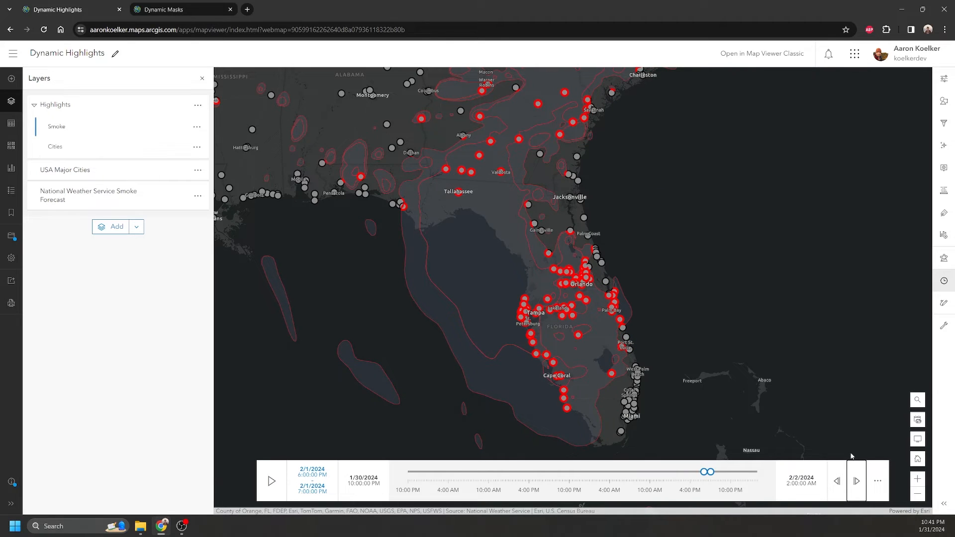
pyautogui.press('Return')
pyautogui.press('Return')
pyautogui.press('Return')
pyautogui.press('Return')
pyautogui.press('Return')
pyautogui.press('Return')
pyautogui.press('Return')
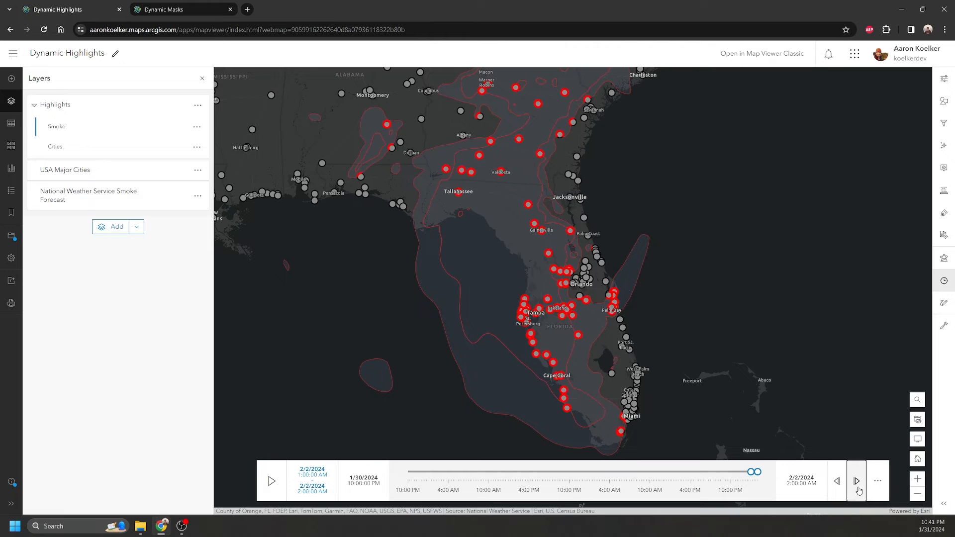
# Step: Move the time slider back hour by hour from the end of the forecast to examine the highlighted cities
pyautogui.click(838, 482)
pyautogui.click(838, 481)
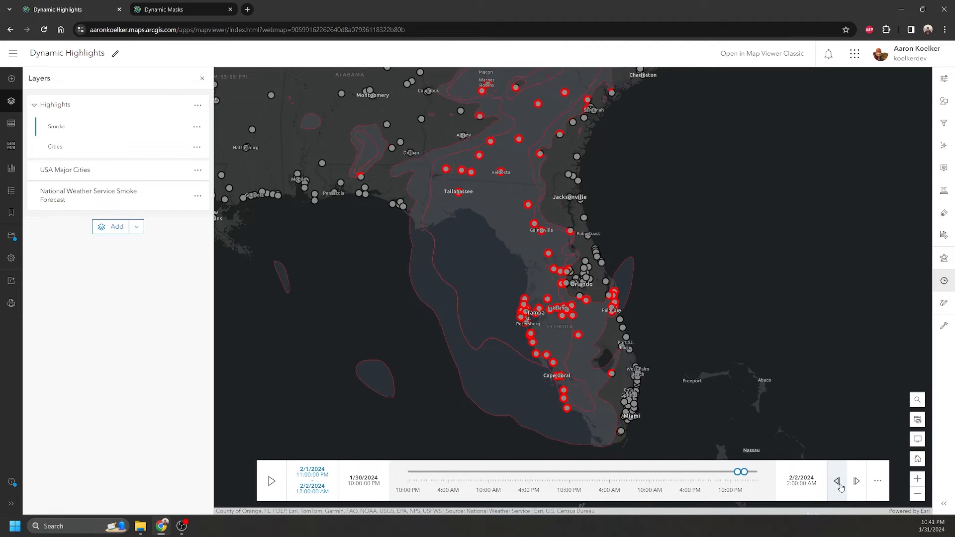
pyautogui.click(838, 482)
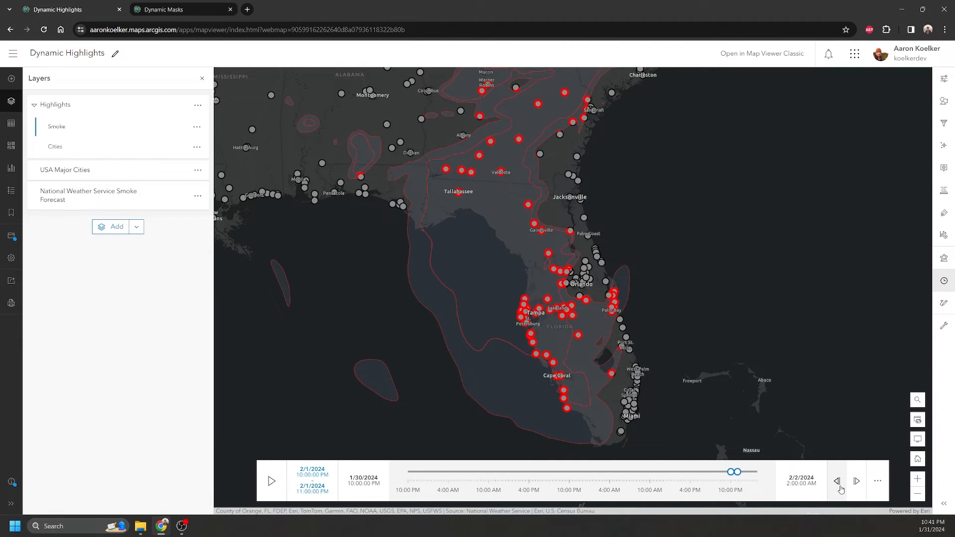
pyautogui.click(839, 485)
pyautogui.click(839, 486)
pyautogui.click(839, 485)
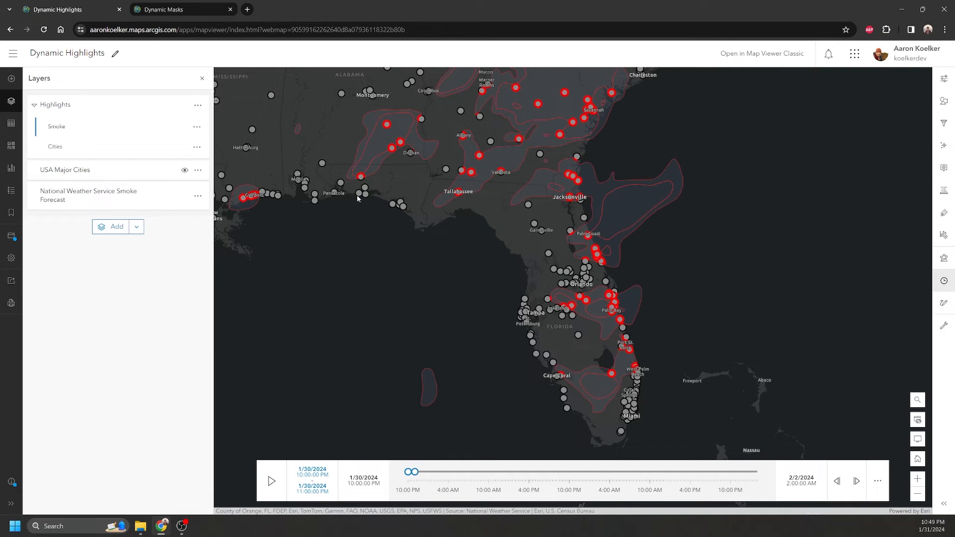
# Step: Hide the Smoke layer in the Highlights group and the National Weather Service Smoke Forecast layer
pyautogui.click(184, 129)
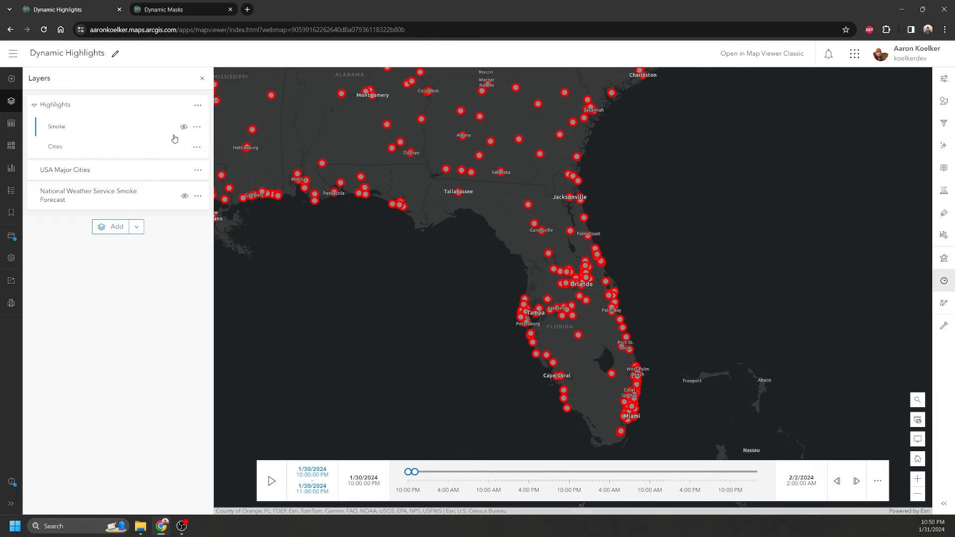
pyautogui.click(184, 196)
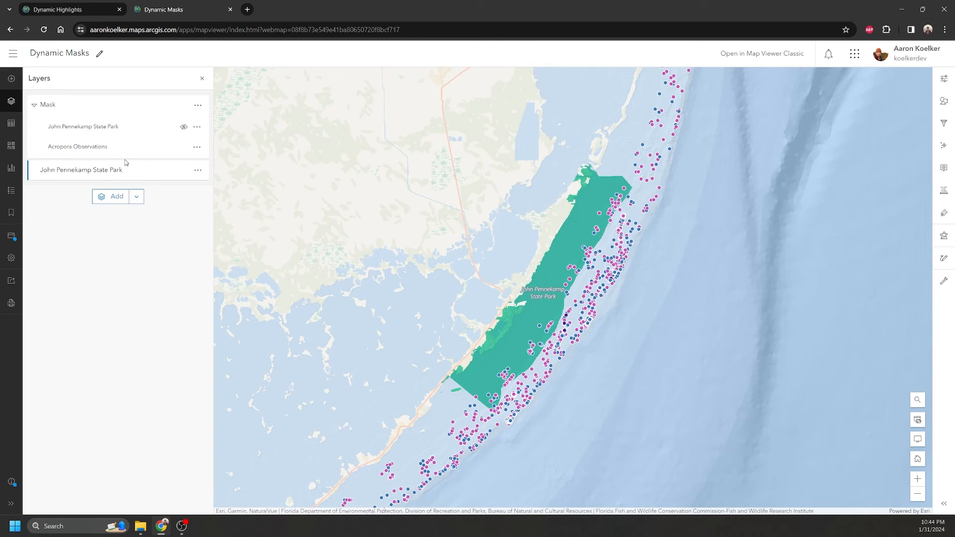
# Step: In the Dynamic Masks map, hide and show the ungrouped John Pennekamp State Park layer to compare it with the basemap
pyautogui.click(184, 171)
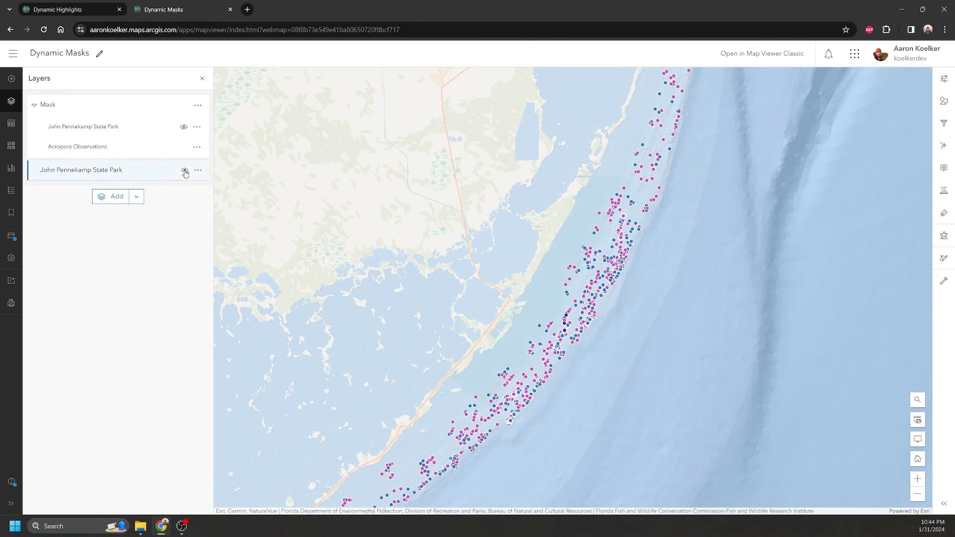
pyautogui.click(185, 170)
pyautogui.click(185, 170)
pyautogui.click(184, 171)
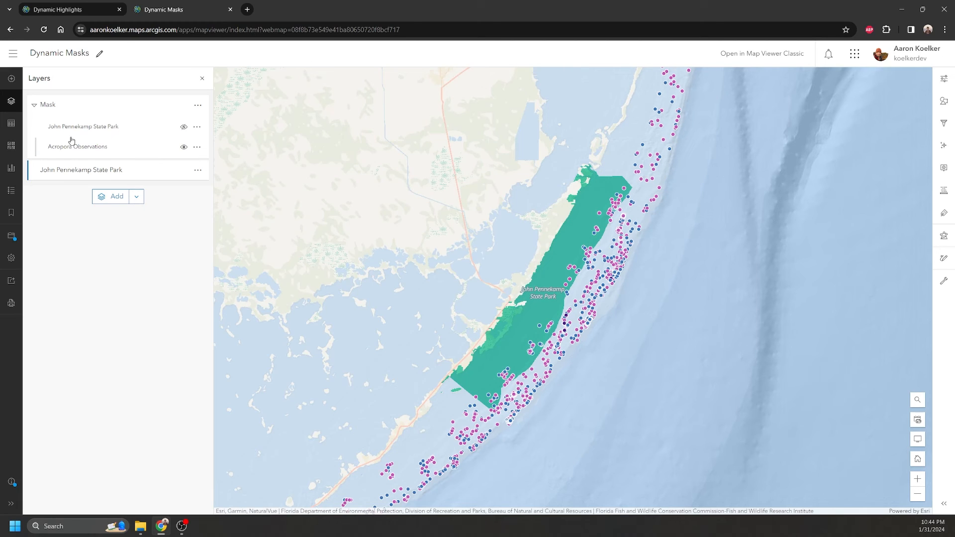
# Step: Make the John Pennekamp State Park layer in the Mask group visible and check its blending mode
pyautogui.click(184, 128)
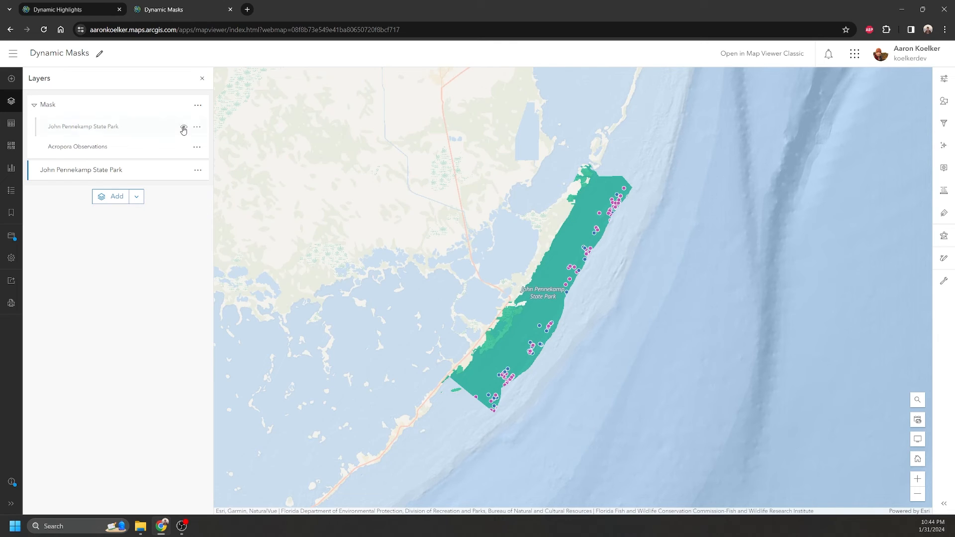
pyautogui.click(183, 128)
pyautogui.click(141, 126)
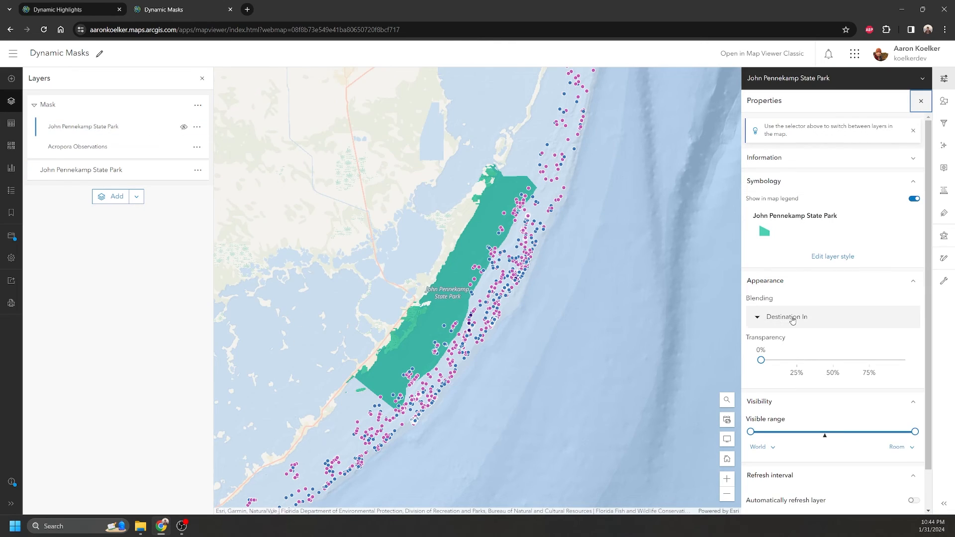
pyautogui.click(184, 127)
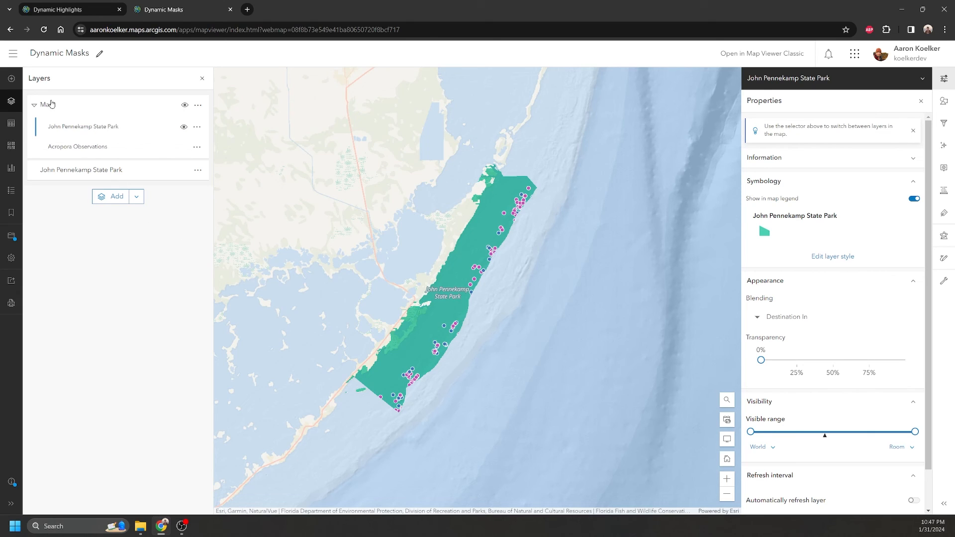
# Step: Apply a Bloom effect with strength 1.4 and radius 0.4 to the John Pennekamp State Park layer in the Mask group
pyautogui.click(95, 133)
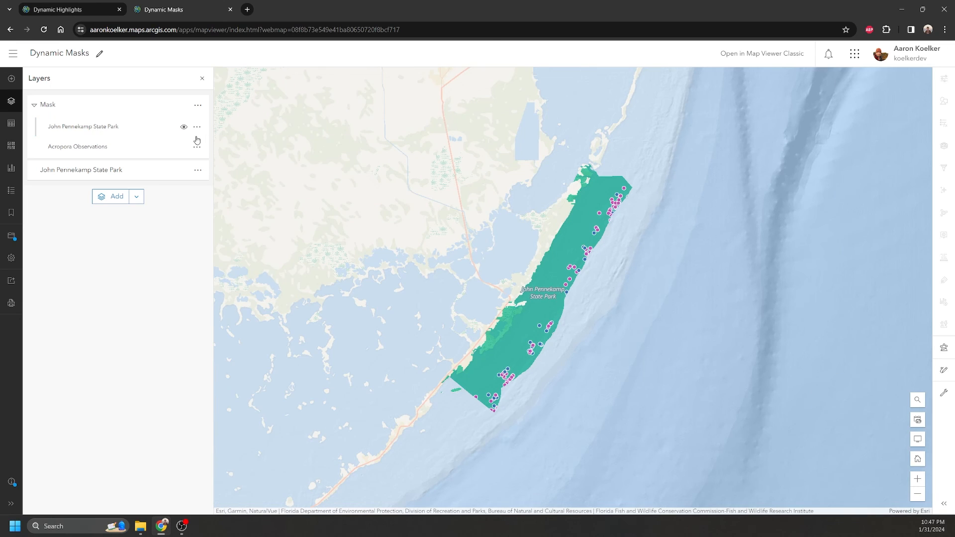
pyautogui.click(131, 134)
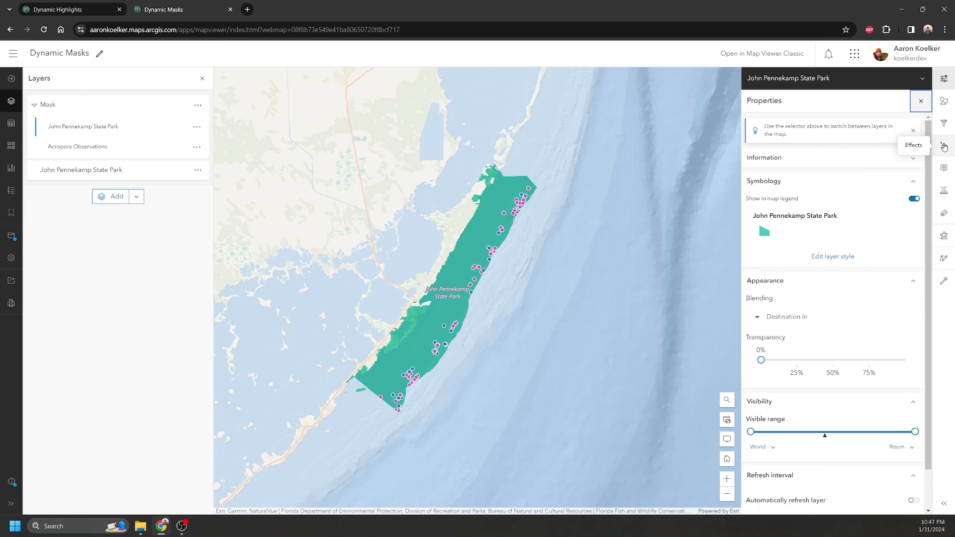
pyautogui.click(944, 148)
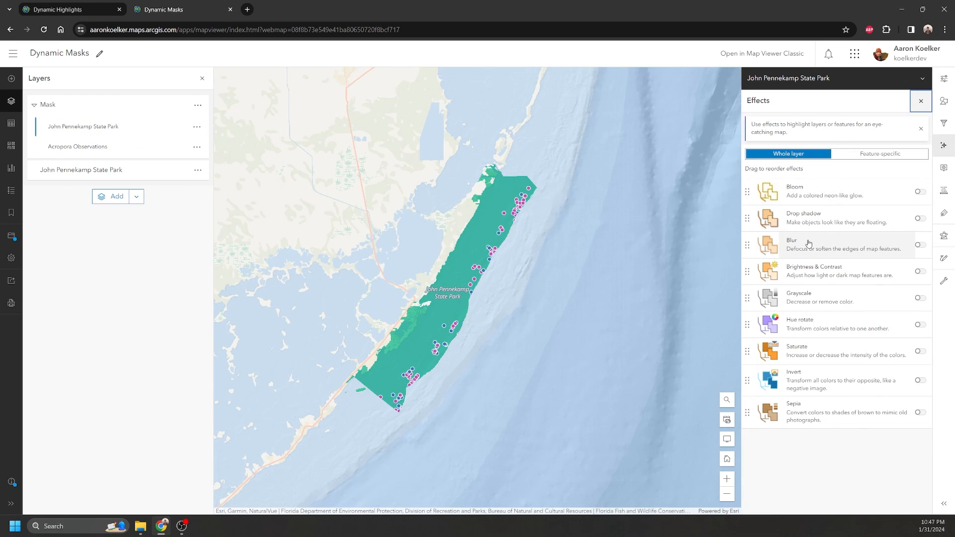
pyautogui.click(918, 192)
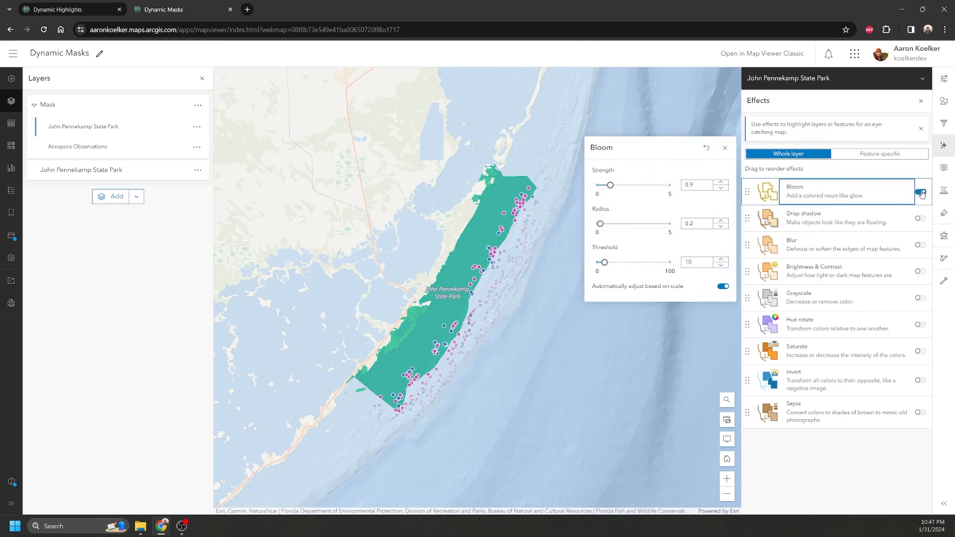
pyautogui.moveTo(610, 185); pyautogui.dragTo(615, 185)
pyautogui.moveTo(606, 224); pyautogui.dragTo(603, 224)
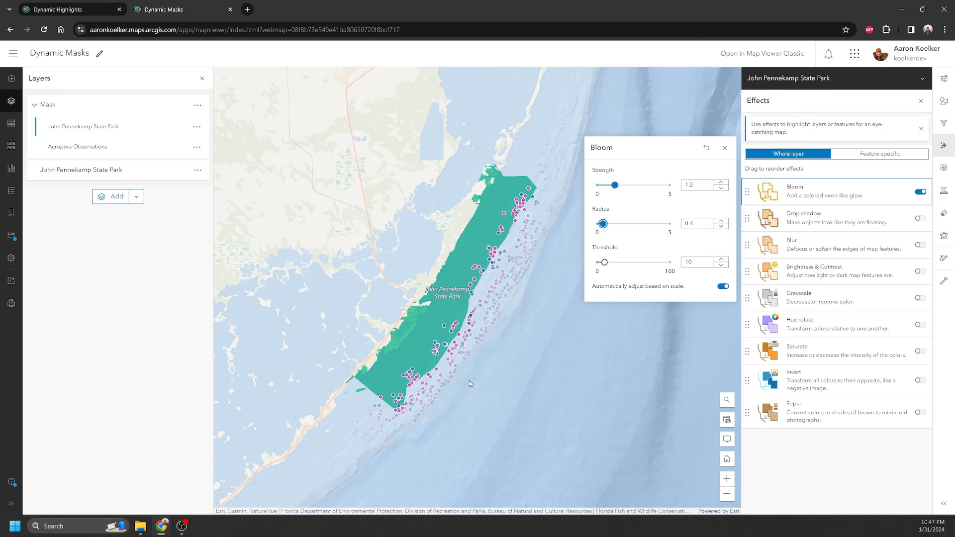
pyautogui.moveTo(603, 224); pyautogui.dragTo(608, 225)
pyautogui.moveTo(615, 185); pyautogui.dragTo(603, 227)
pyautogui.click(725, 148)
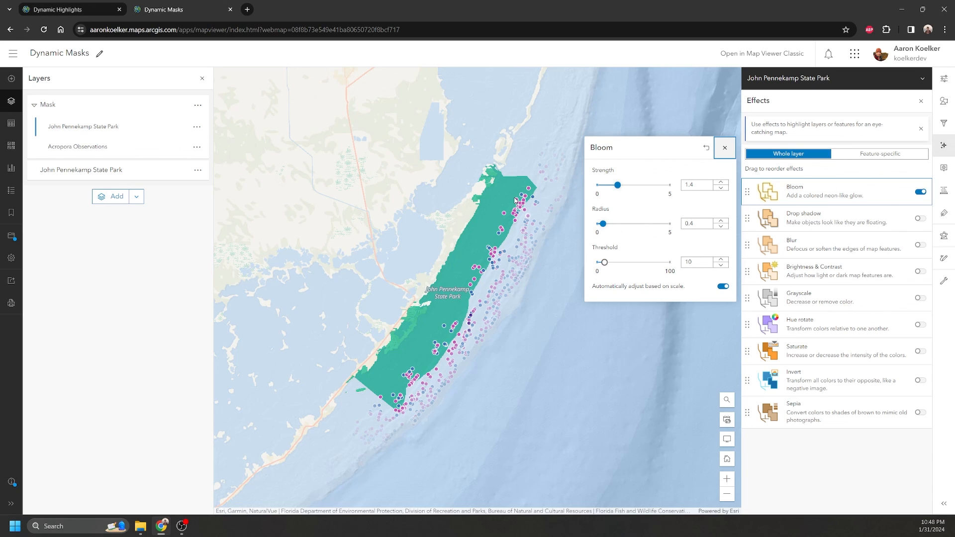
pyautogui.click(726, 148)
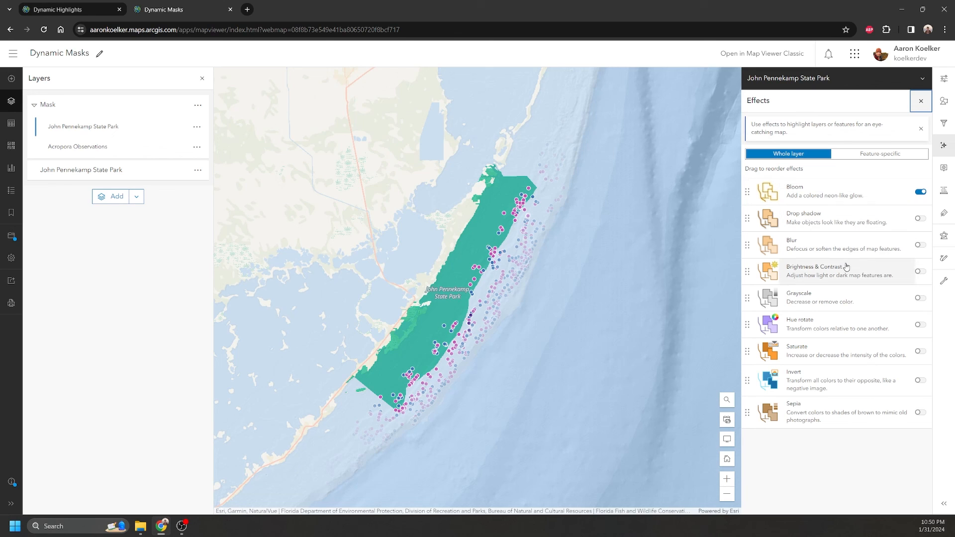
# Step: Review the filter expression and the properties of the John Pennekamp State Park layer in the Mask group
pyautogui.click(943, 124)
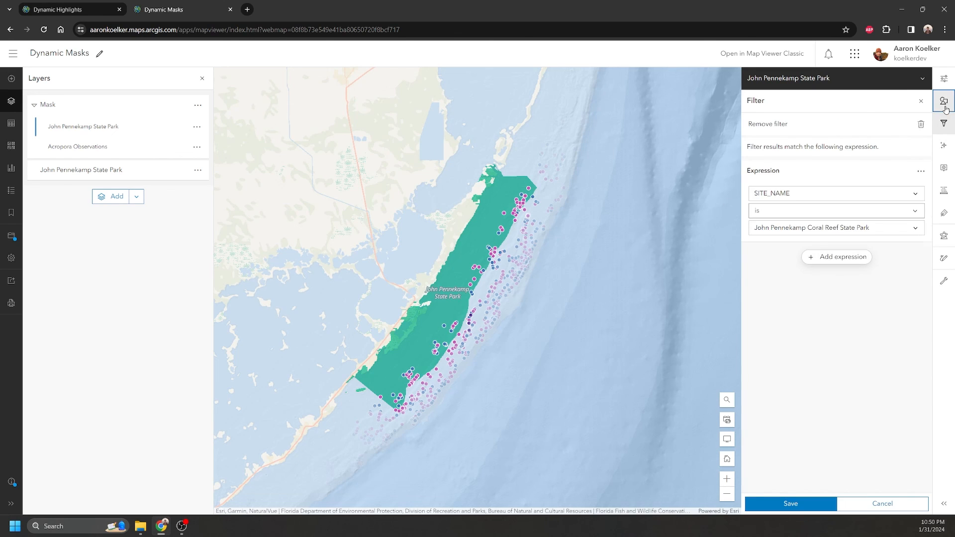
pyautogui.click(944, 79)
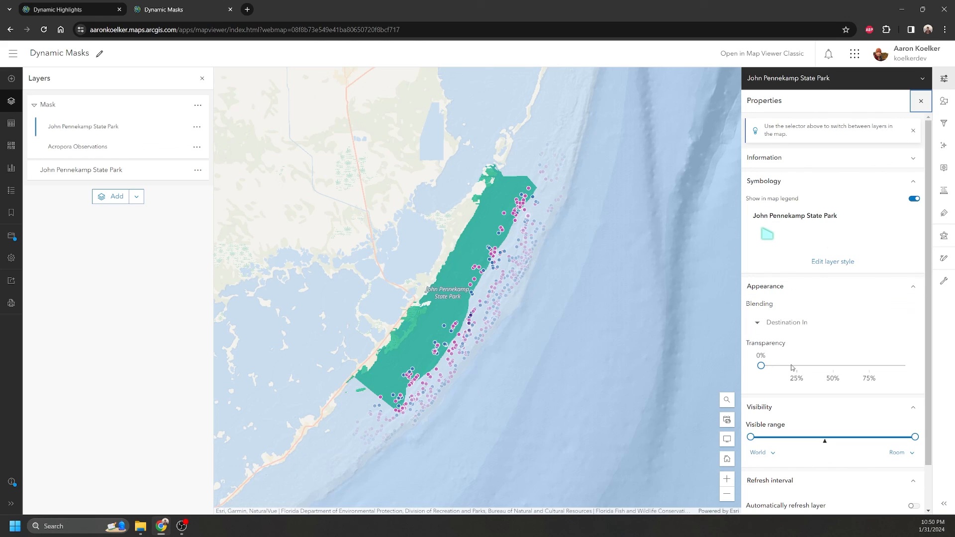